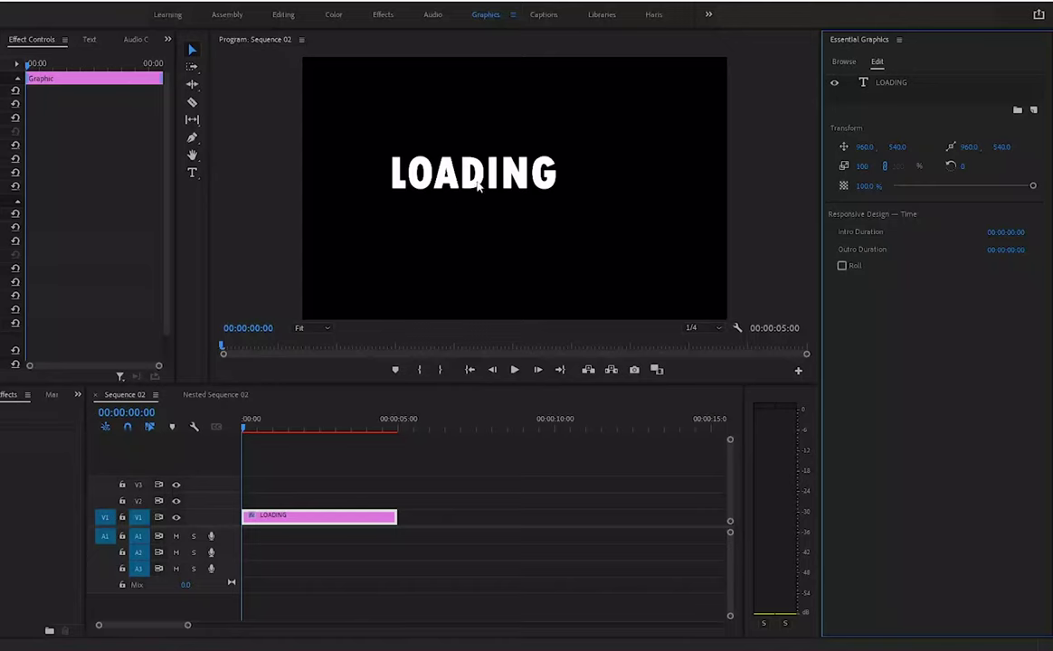
# Select the LOADING title and show its Essential Graphics properties and new-layer options.
pyautogui.click(479, 185)
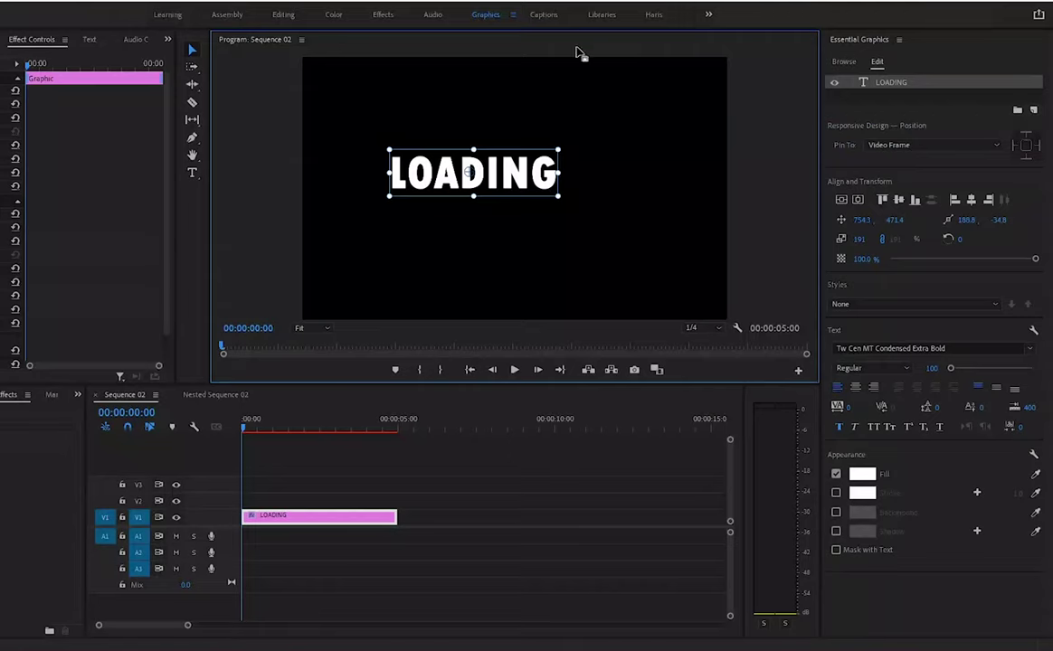
pyautogui.click(384, 14)
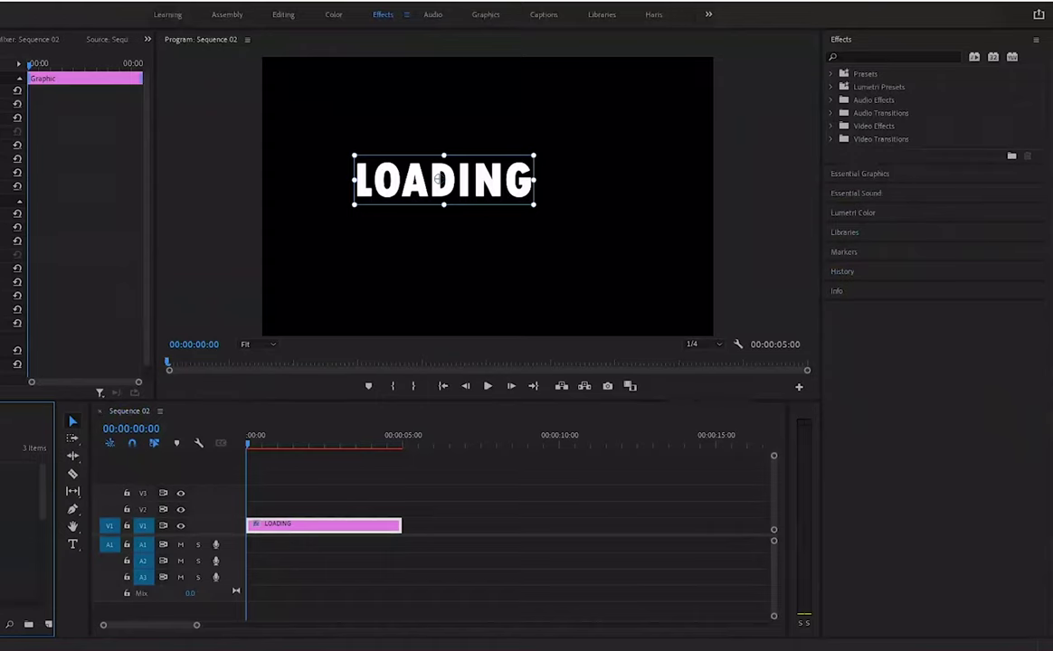
pyautogui.click(35, 4)
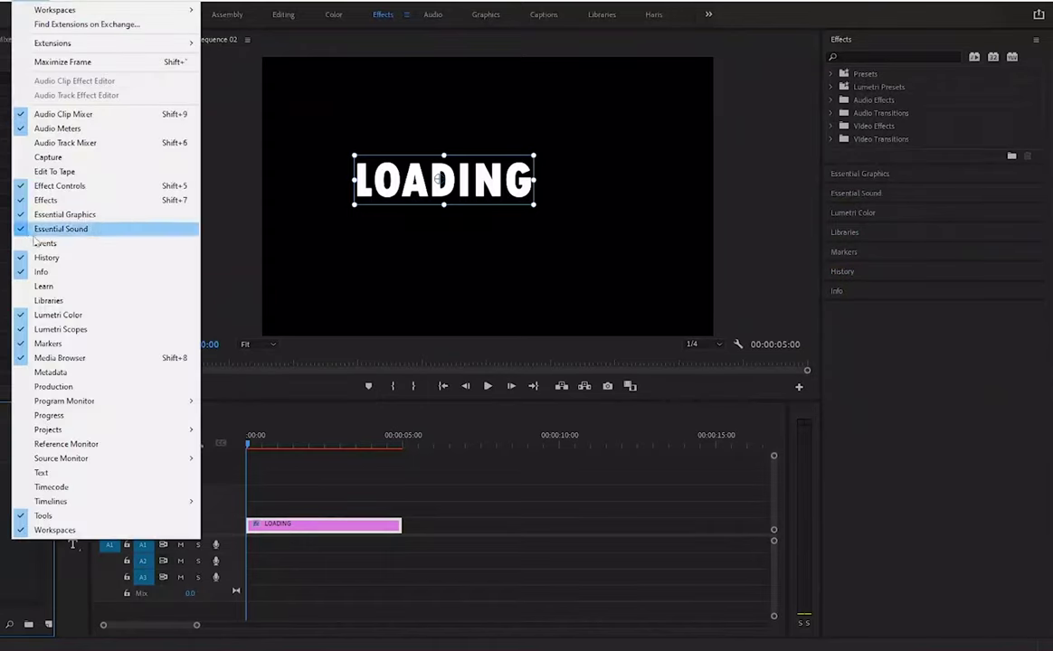
pyautogui.click(71, 217)
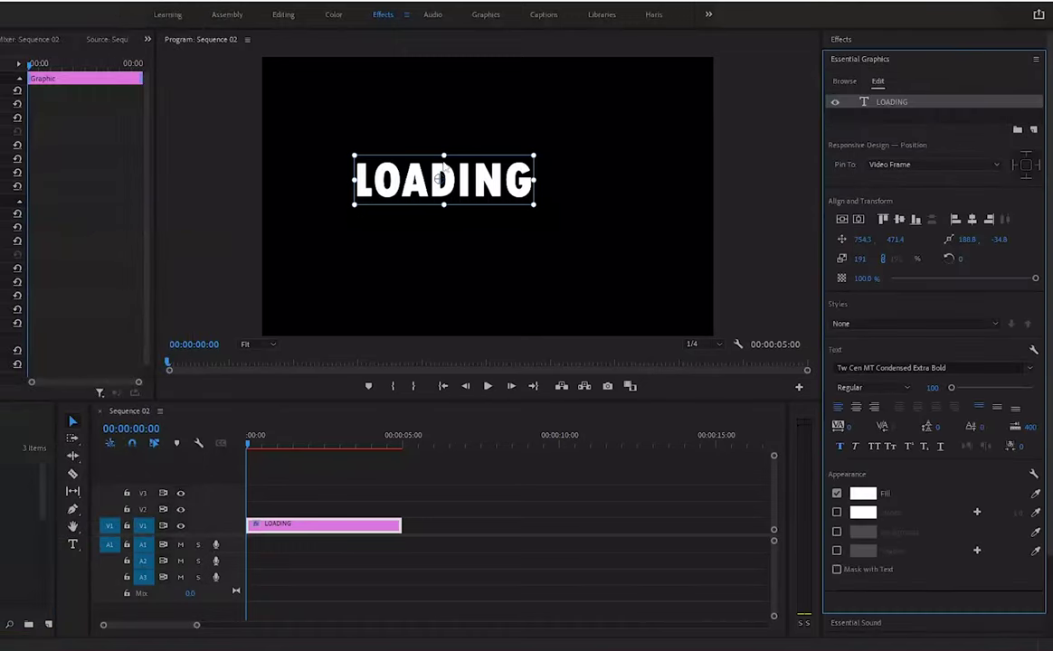
pyautogui.click(1034, 131)
# Add a rectangle layer and stretch it into a wide grey bar across LOADING.
pyautogui.click(1004, 175)
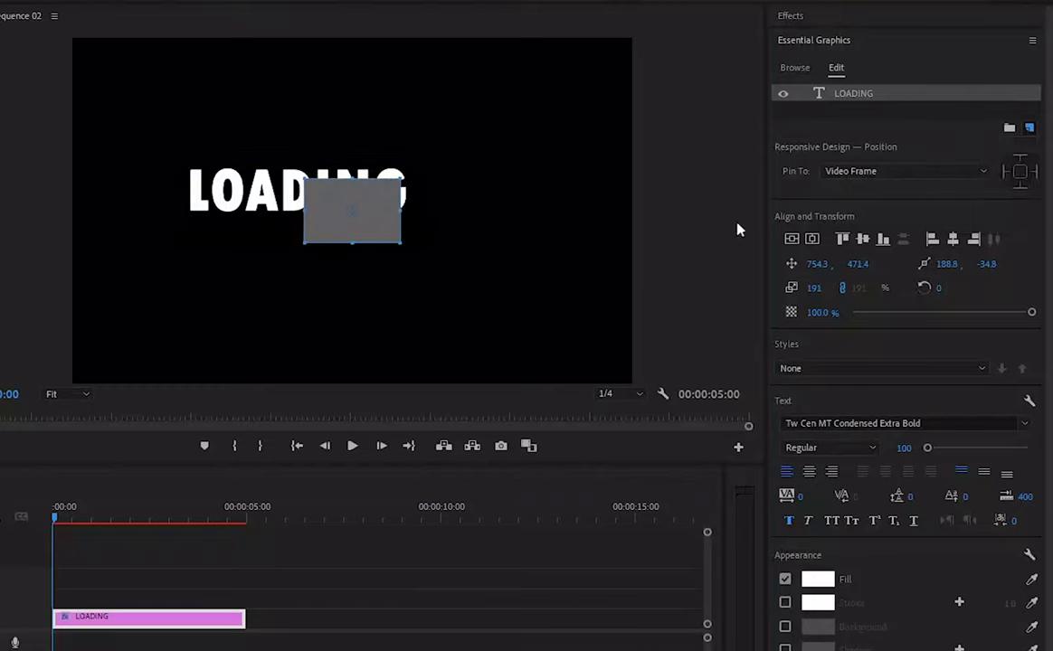
pyautogui.moveTo(378, 225)
pyautogui.mouseDown()
pyautogui.moveTo(370, 206)
pyautogui.moveTo(507, 193)
pyautogui.mouseUp()
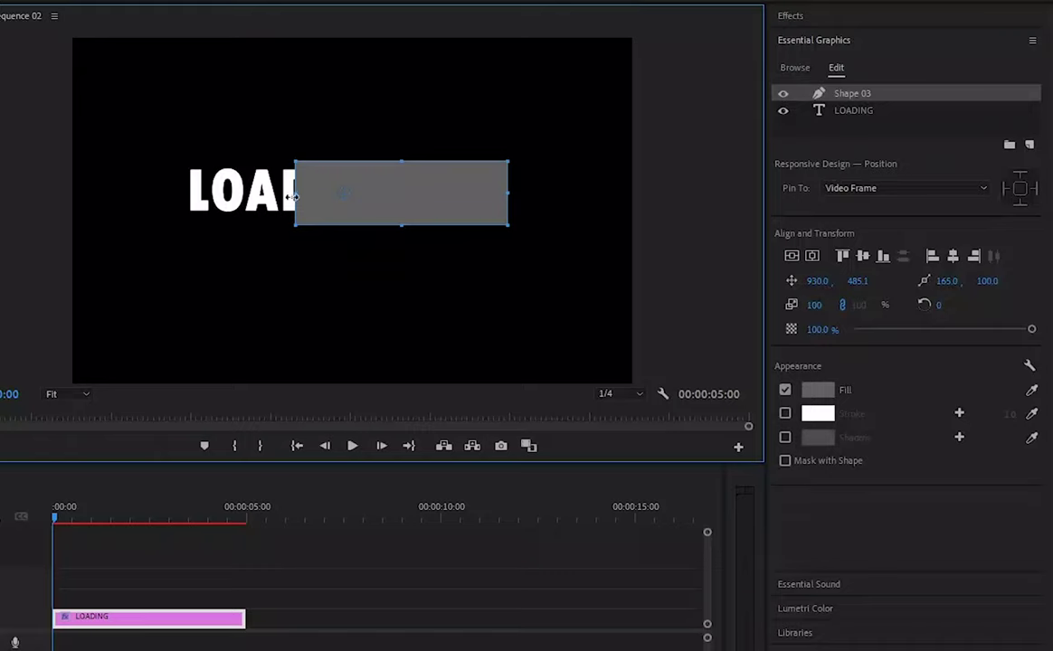
pyautogui.moveTo(304, 195); pyautogui.dragTo(160, 201)
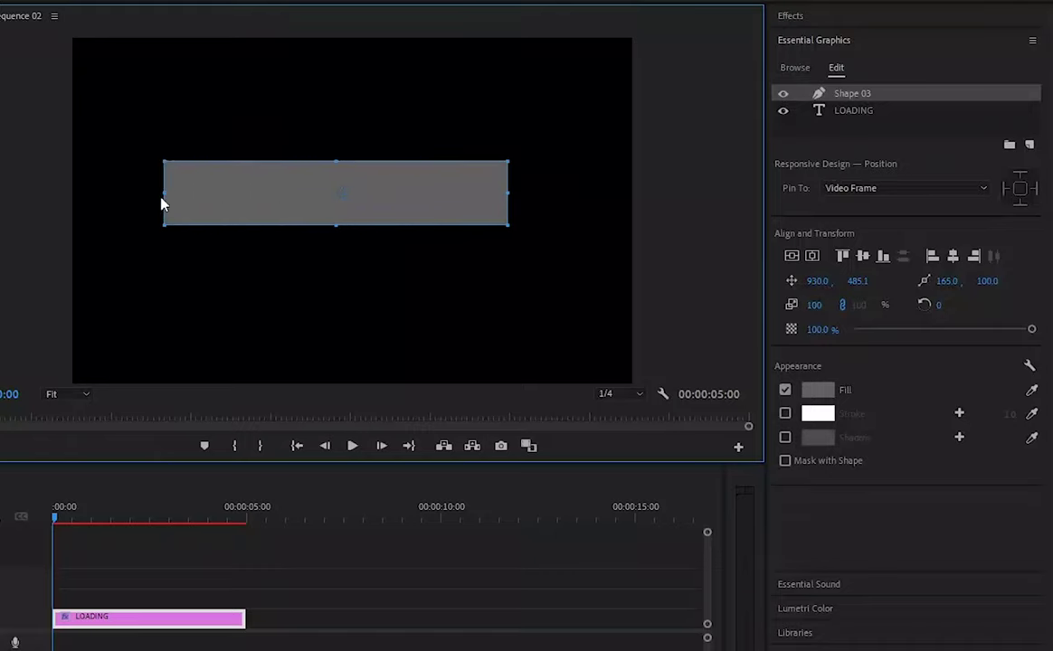
pyautogui.moveTo(507, 193); pyautogui.dragTo(533, 192)
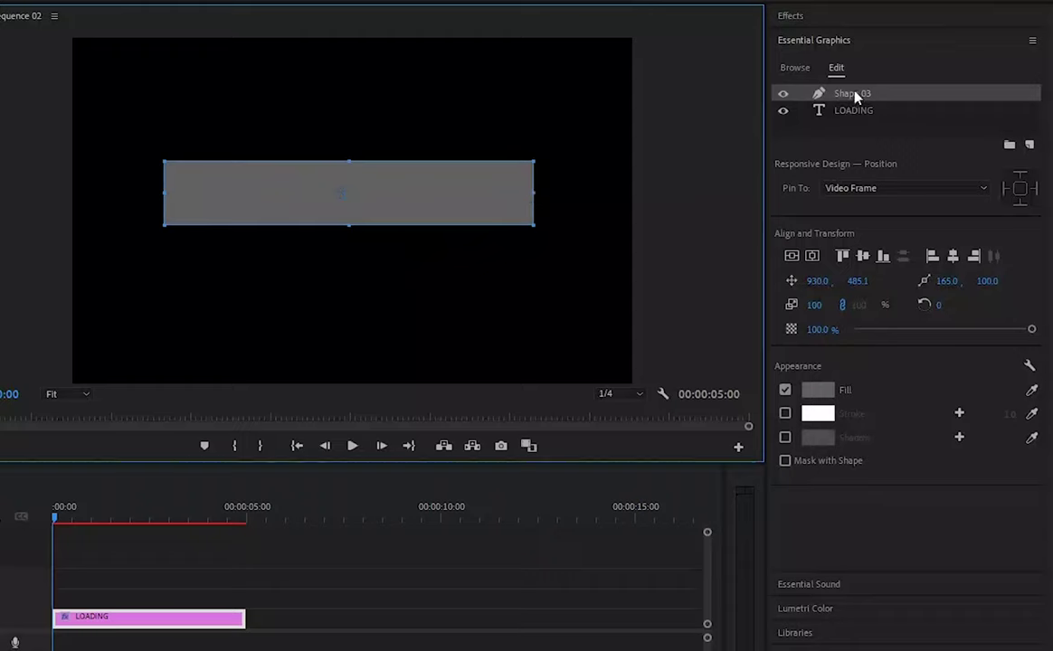
# Place the bar beneath the LOADING text layer and nudge it slightly upward.
pyautogui.moveTo(855, 96); pyautogui.dragTo(859, 118)
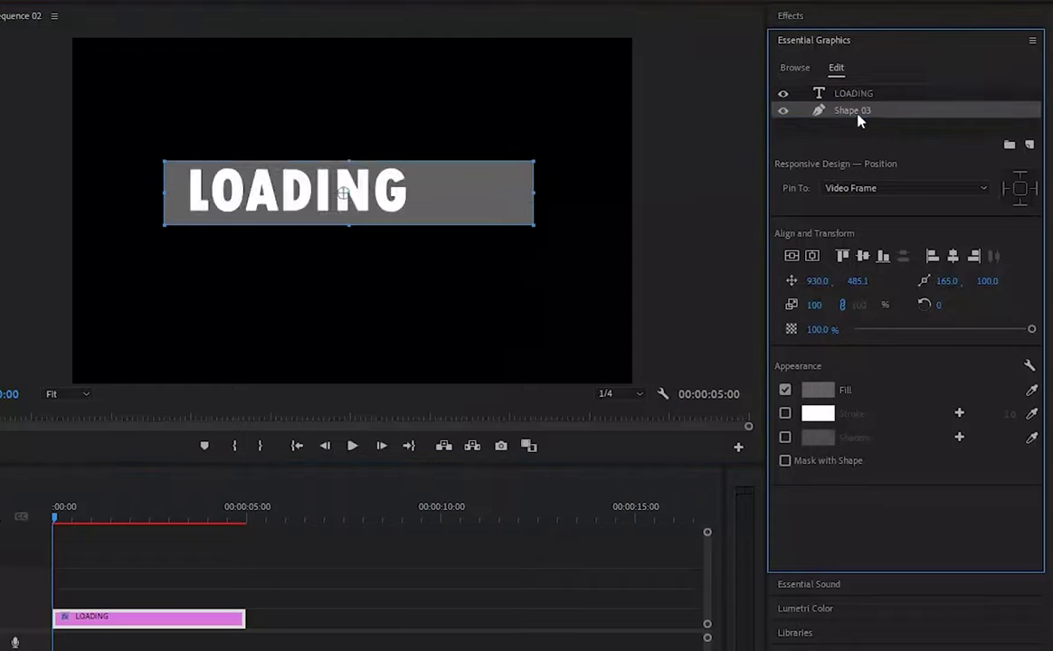
pyautogui.click(491, 203)
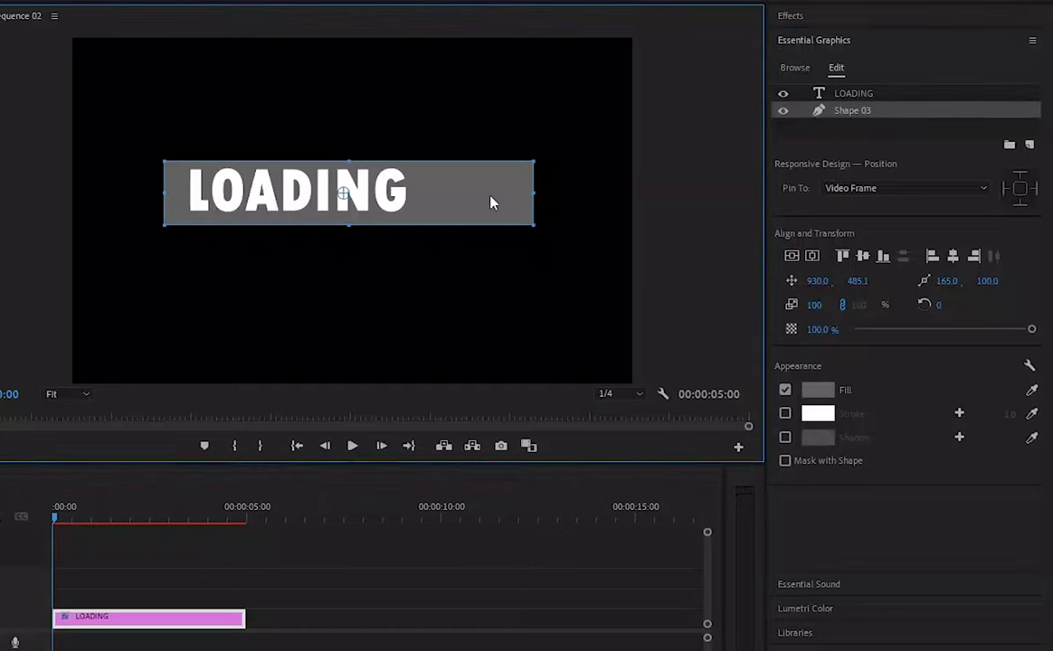
pyautogui.moveTo(491, 203); pyautogui.dragTo(492, 199)
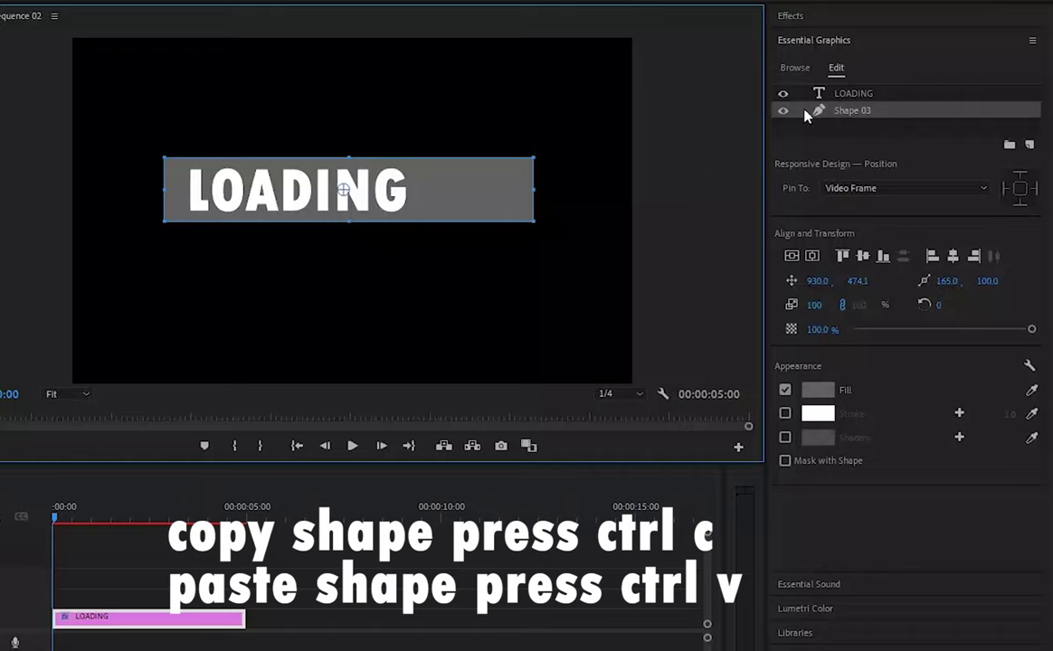
# Paste a duplicate bar below LOADING and give the upper copy a stroke with no fill.
pyautogui.hotkey('ctrl', 'v')
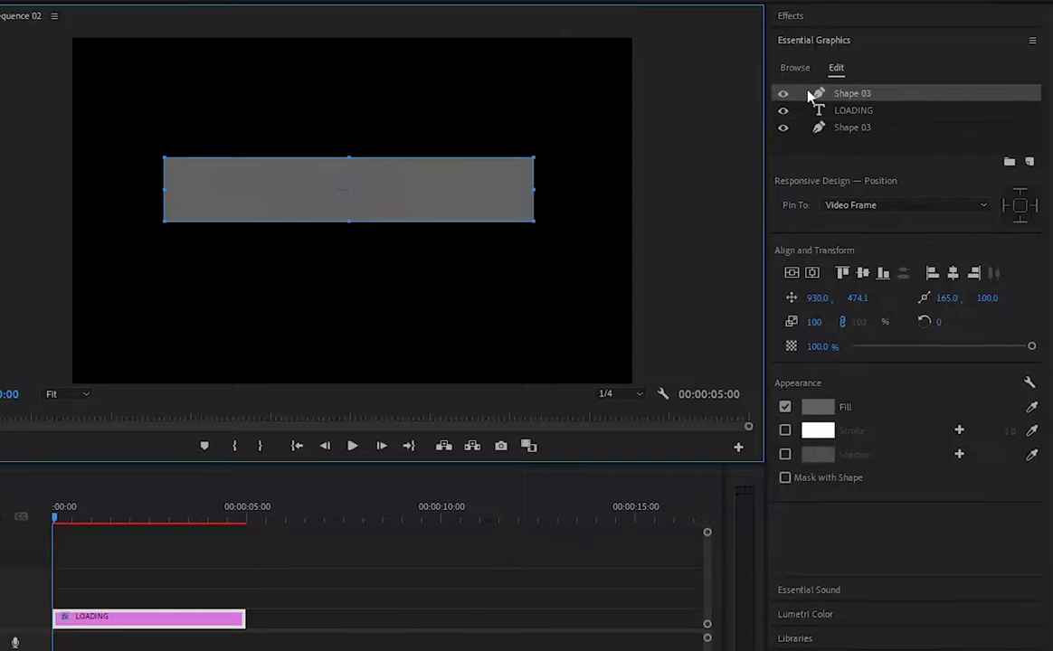
pyautogui.moveTo(815, 94); pyautogui.dragTo(803, 114)
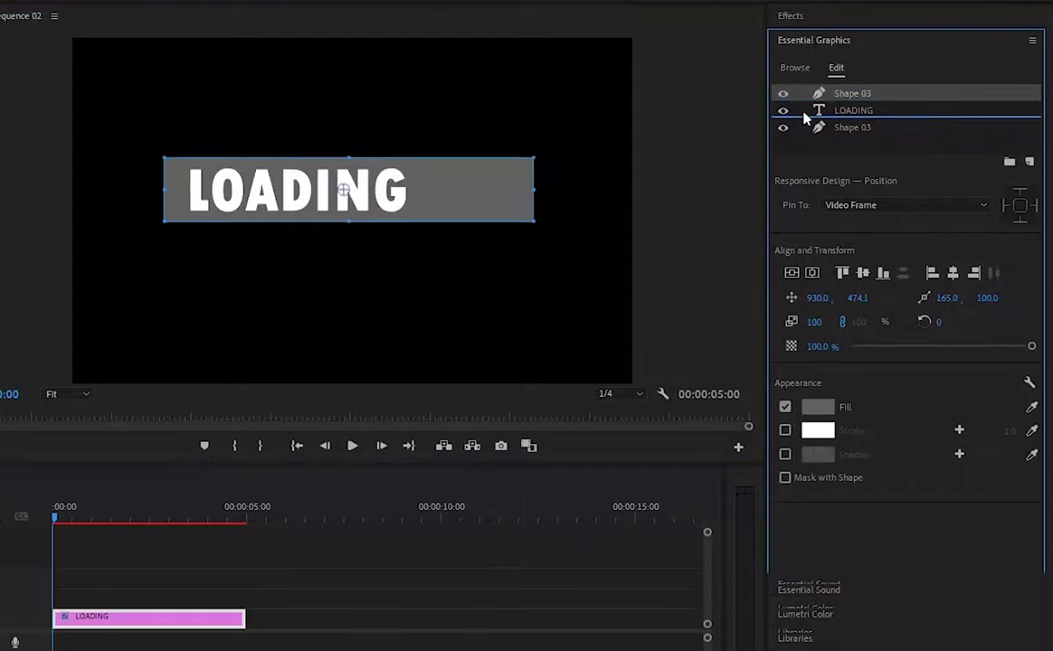
pyautogui.click(784, 430)
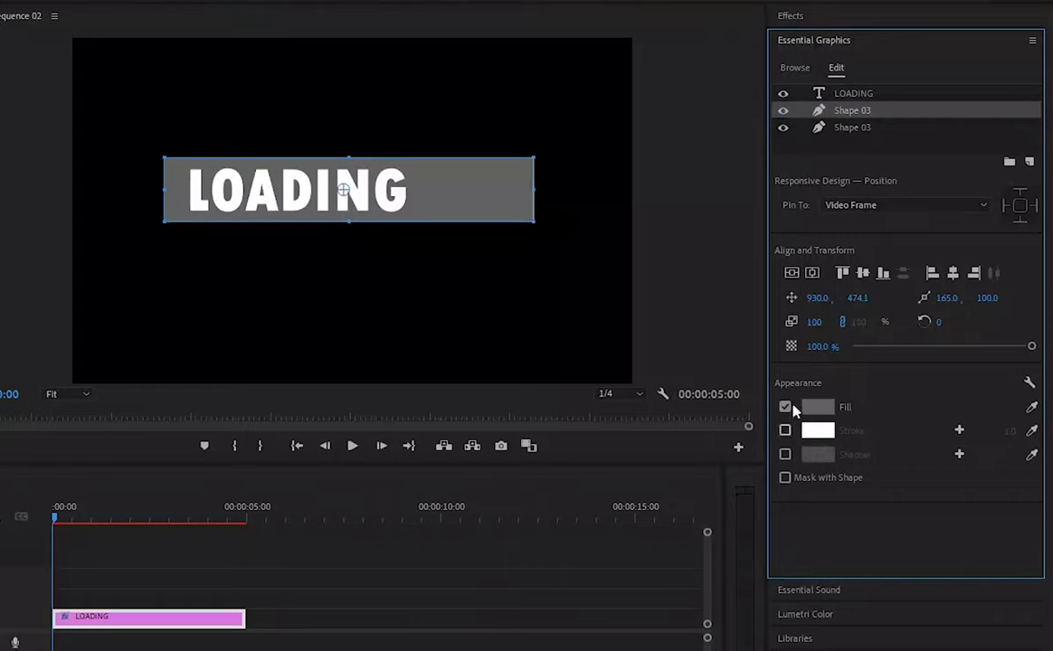
pyautogui.click(785, 407)
# Change the lower bar copy's fill colour to a saturated green.
pyautogui.click(848, 127)
pyautogui.click(817, 408)
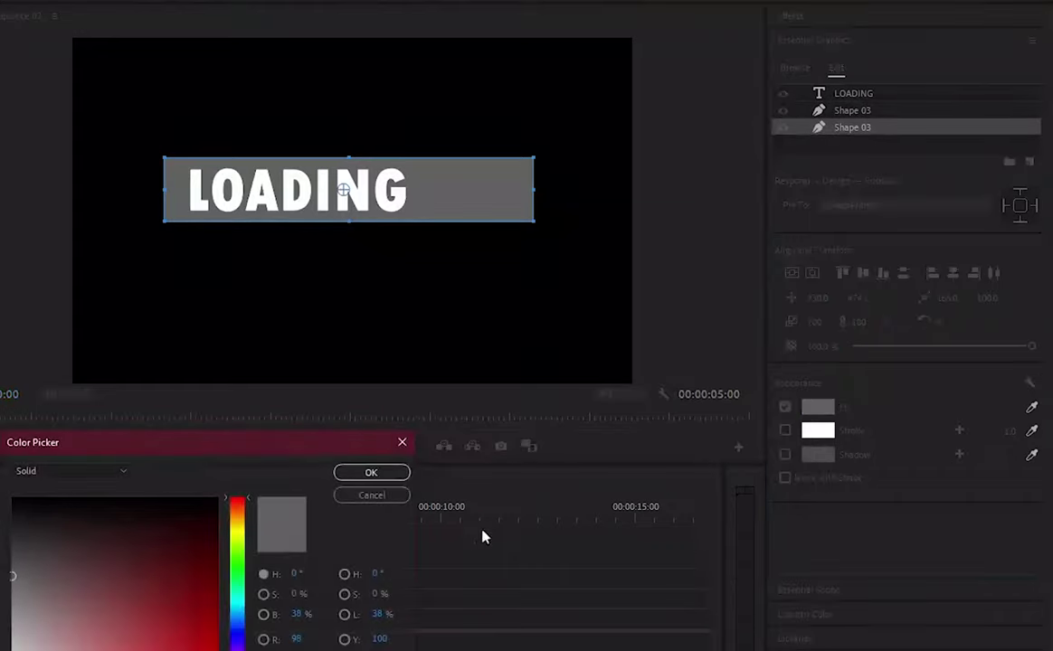
pyautogui.click(146, 595)
pyautogui.click(187, 615)
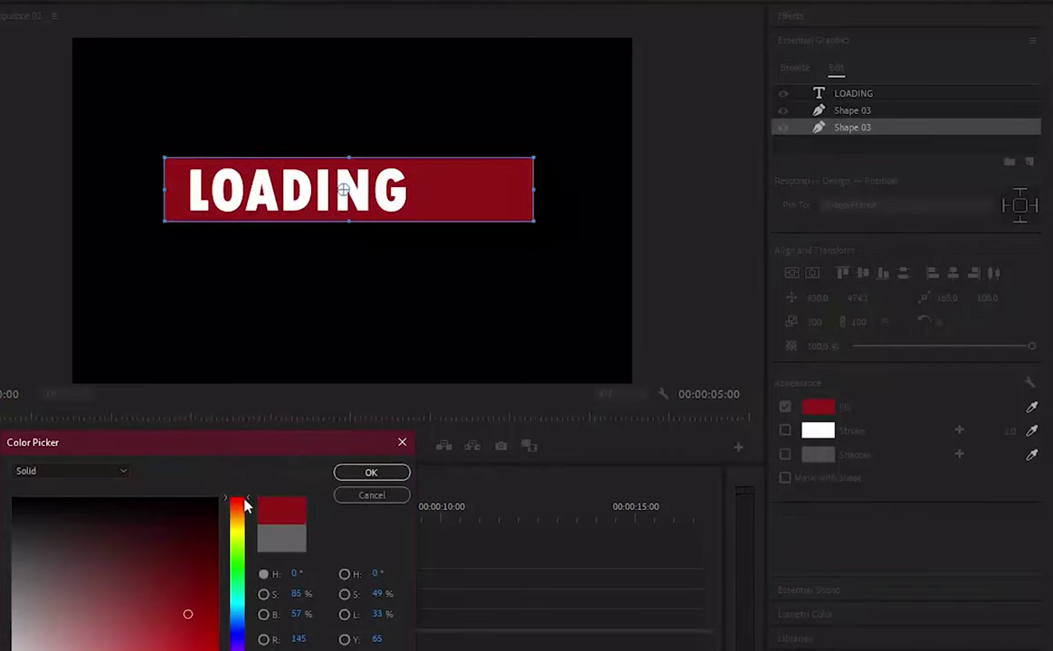
pyautogui.moveTo(244, 506); pyautogui.dragTo(241, 557)
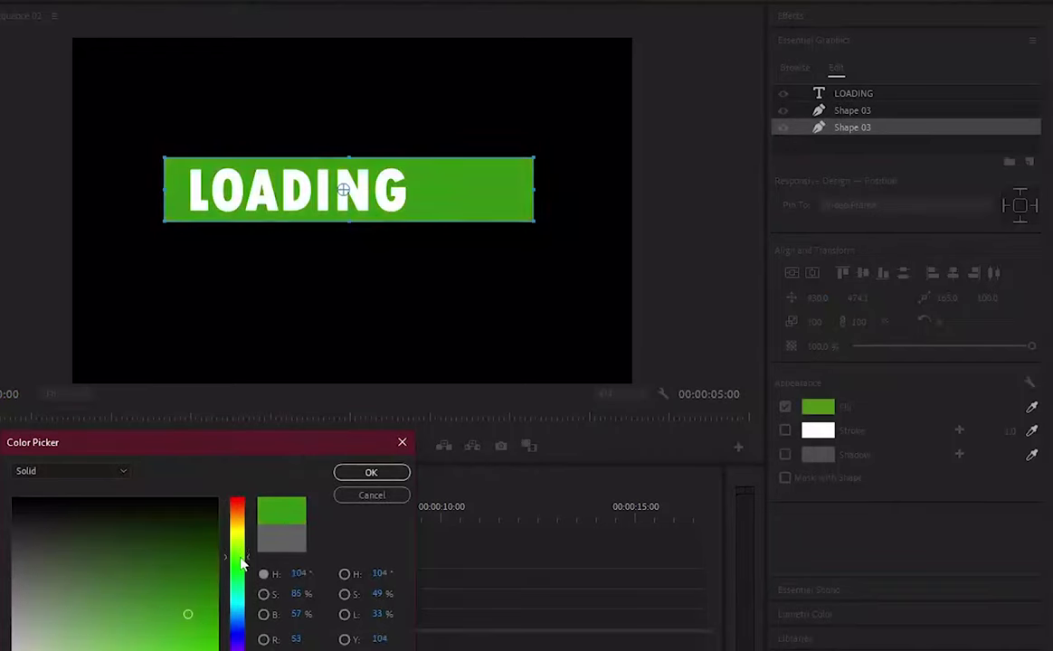
pyautogui.click(371, 472)
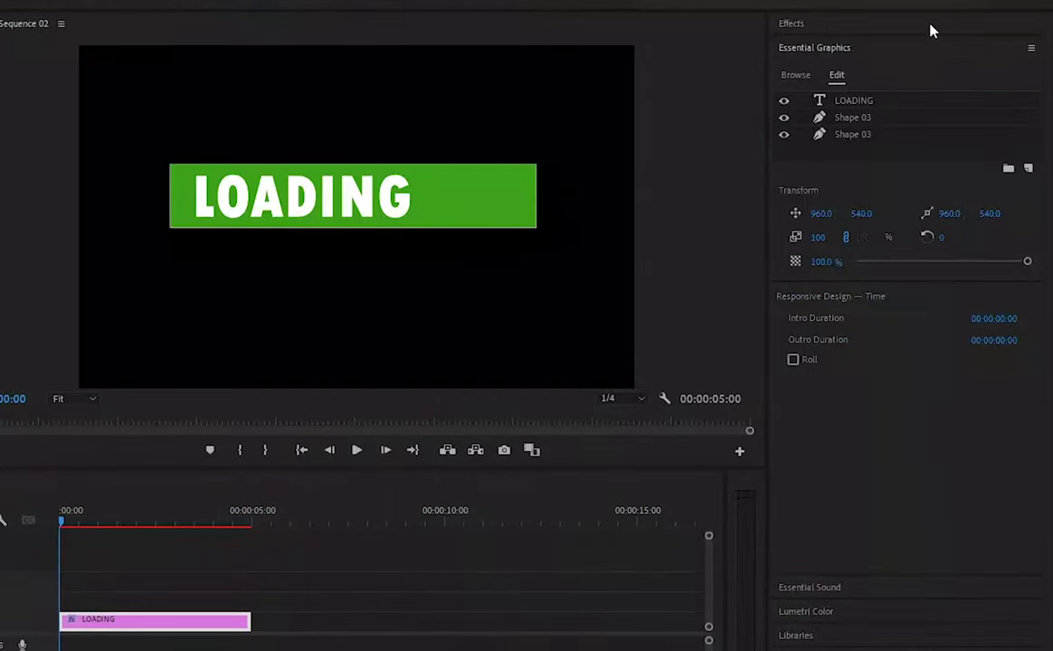
# Apply the Crop effect to the LOADING clip and move it below LOADING and the top shape.
pyautogui.click(931, 31)
pyautogui.click(910, 43)
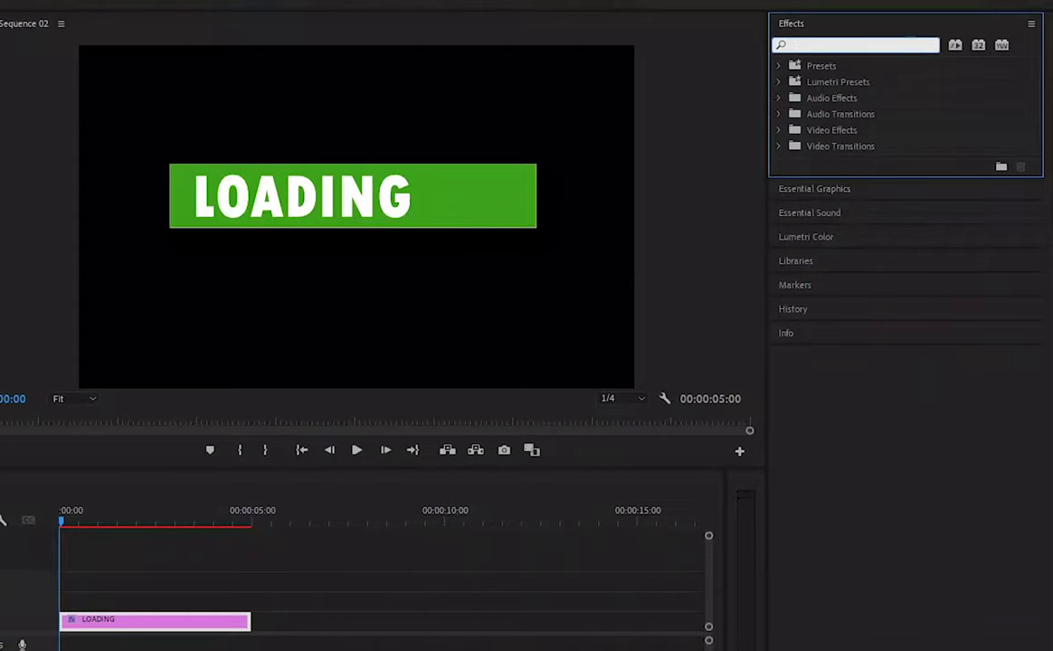
pyautogui.write('crop')
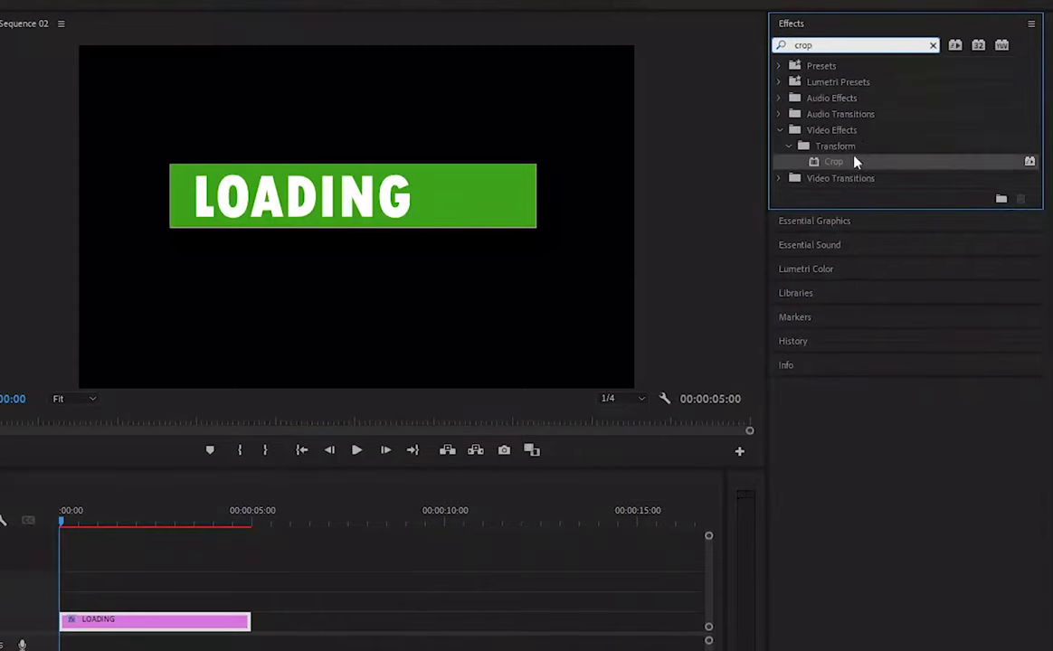
pyautogui.moveTo(848, 163); pyautogui.dragTo(183, 624)
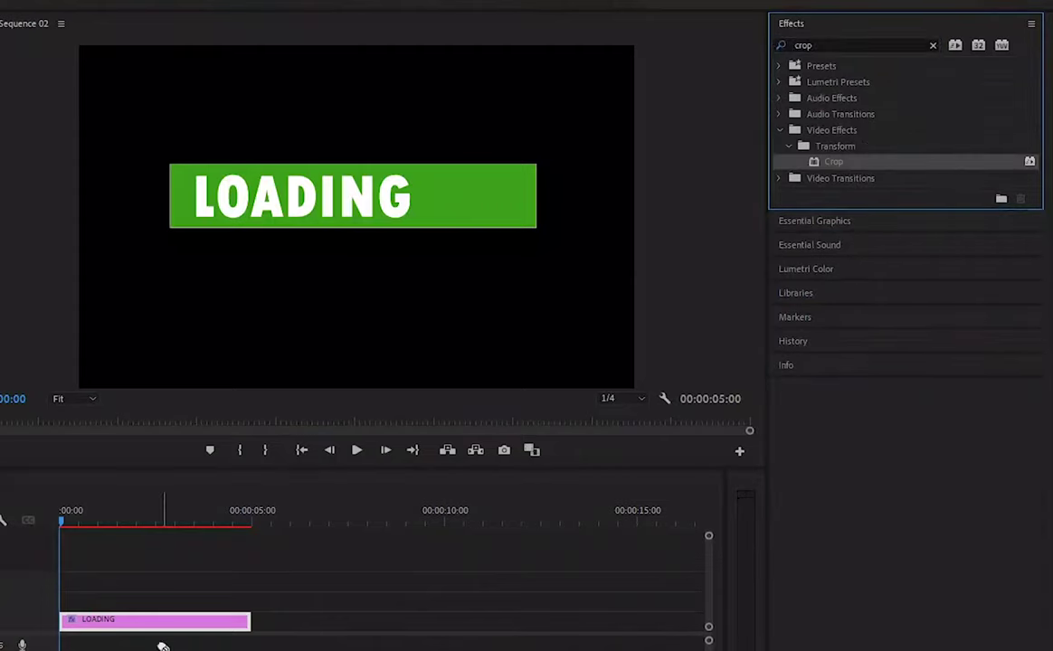
pyautogui.click(922, 222)
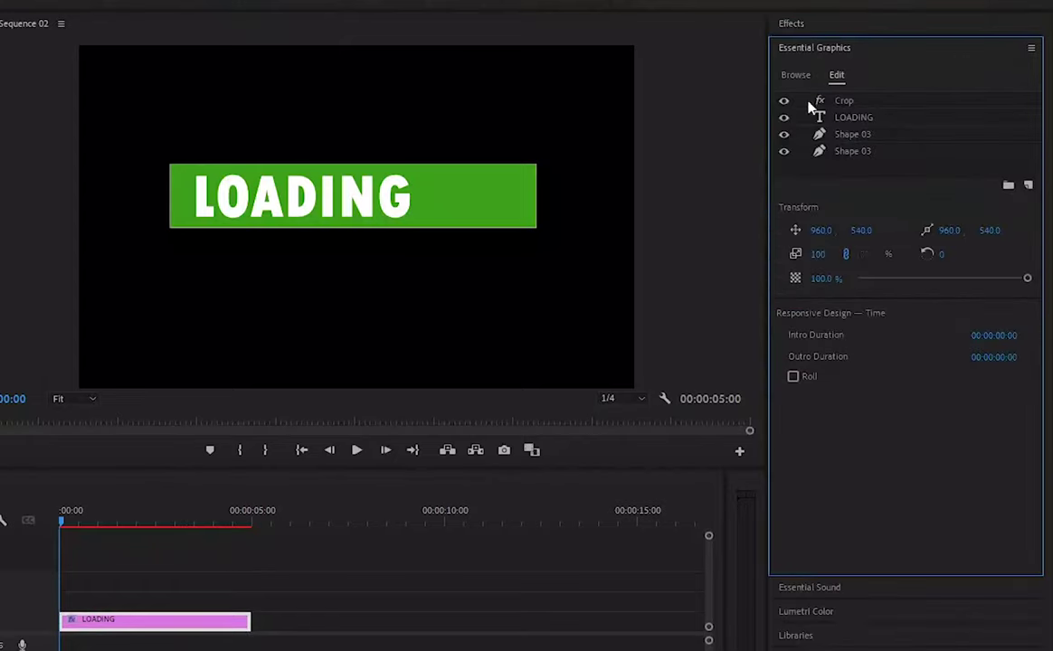
pyautogui.moveTo(810, 106); pyautogui.dragTo(809, 145)
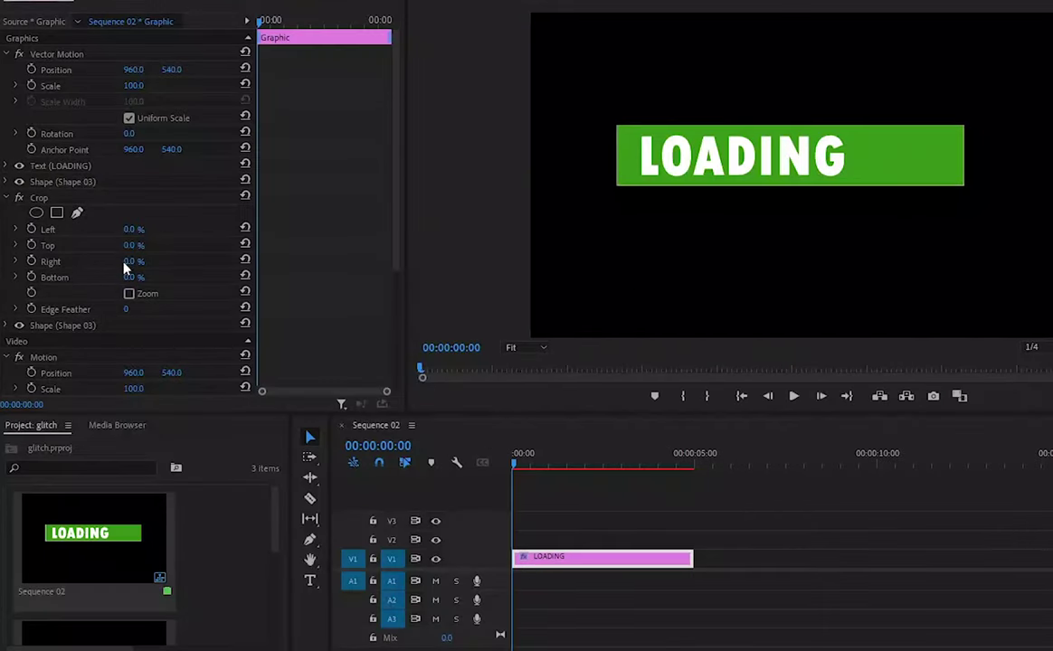
# Keyframe Crop Right from 100% at the start to 0% at 00:00:03:18.
pyautogui.moveTo(133, 262); pyautogui.dragTo(214, 262)
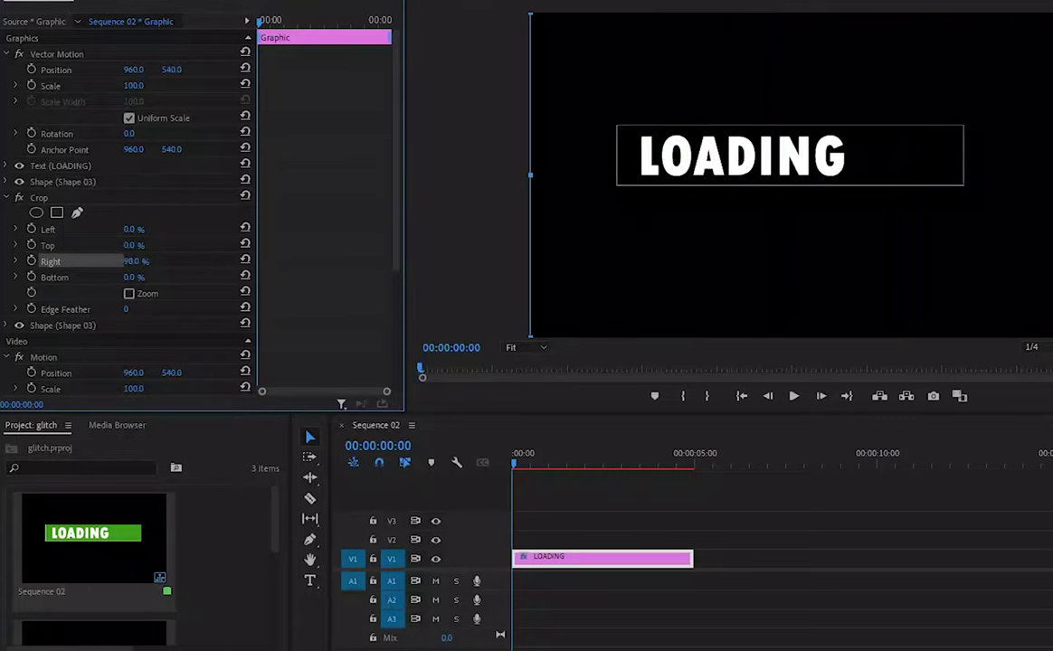
pyautogui.click(31, 261)
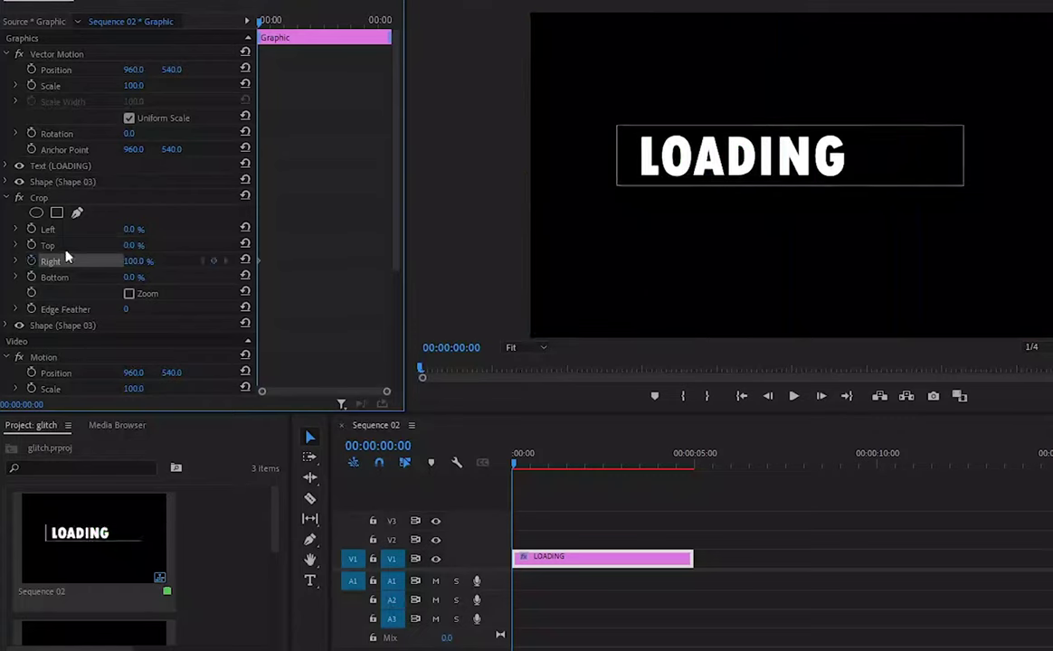
pyautogui.click(352, 23)
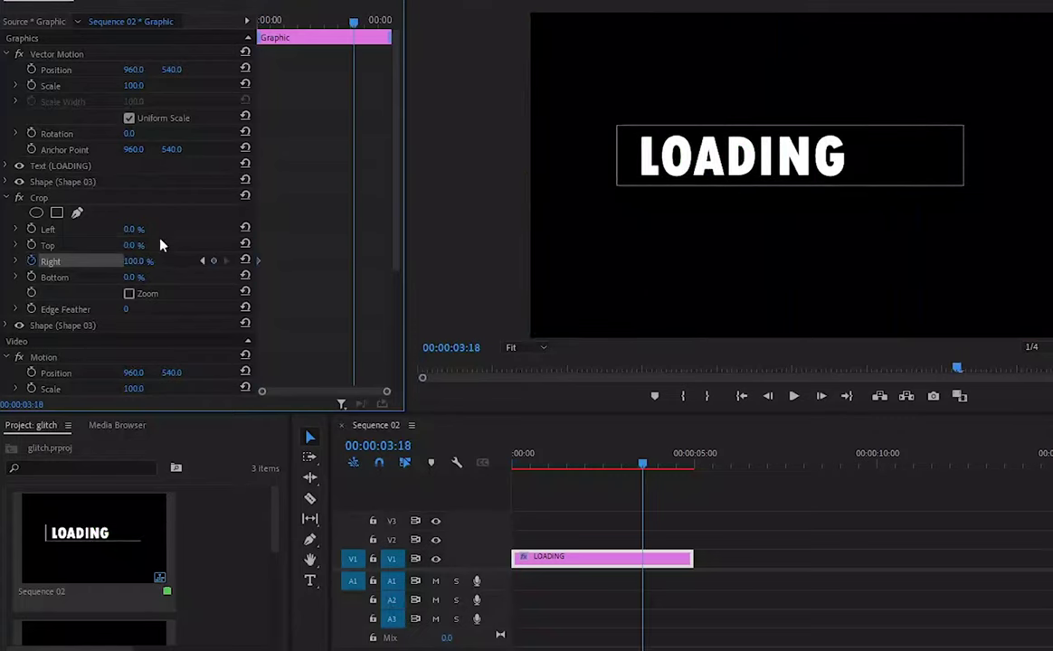
pyautogui.write('0')
pyautogui.press('Return')
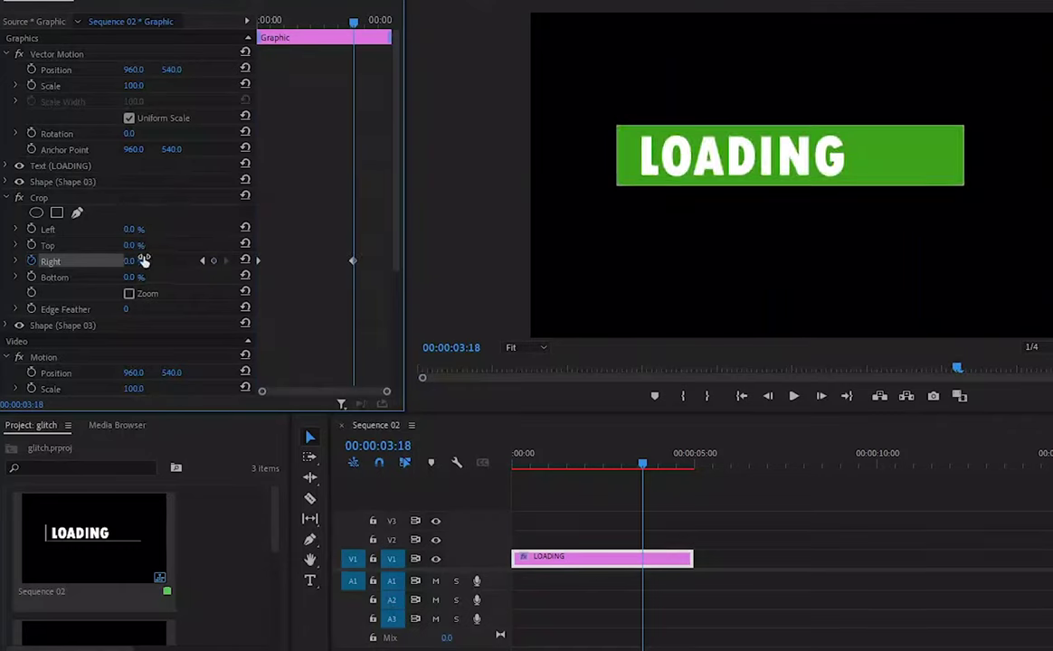
# Preview the bar fill, then apply Crop to the dots clip at 3:18 and start Right keyframes.
pyautogui.moveTo(644, 464); pyautogui.dragTo(469, 453)
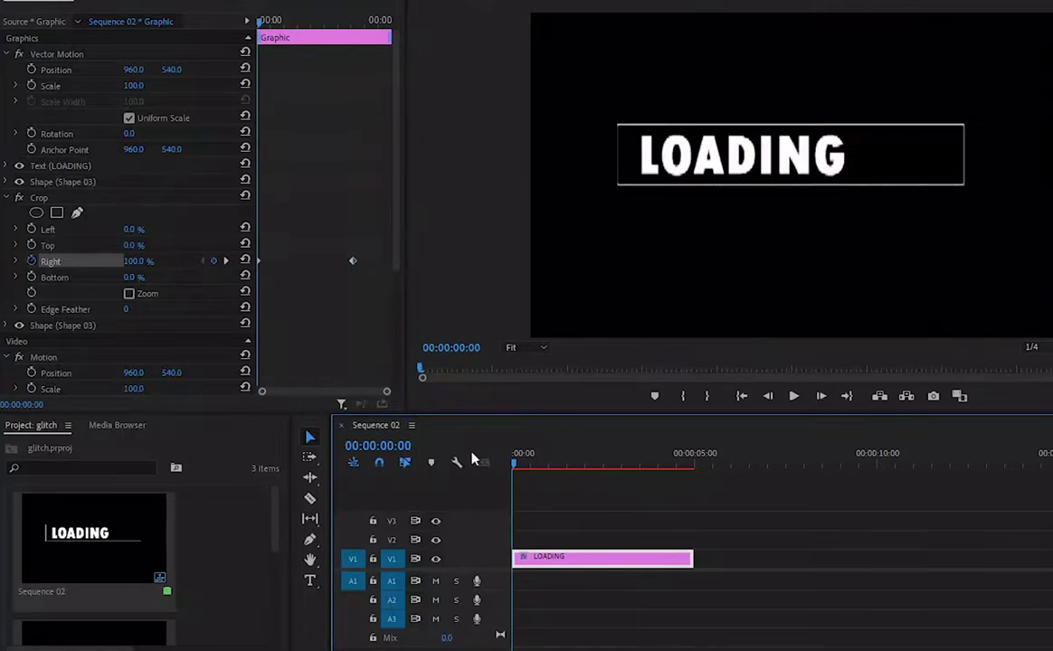
pyautogui.press('space')
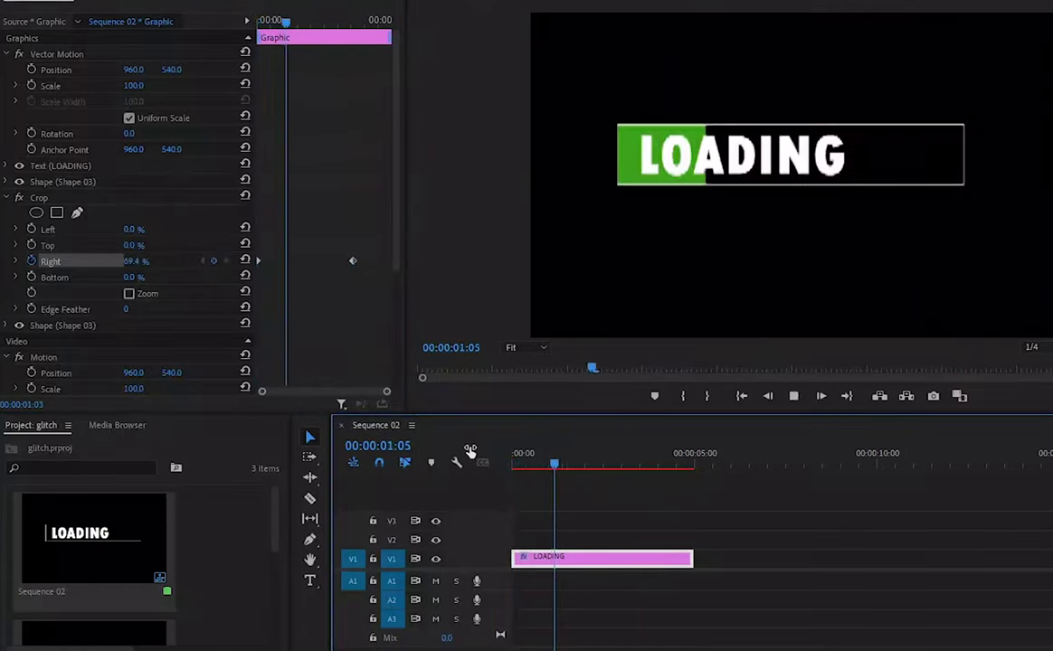
pyautogui.press('space')
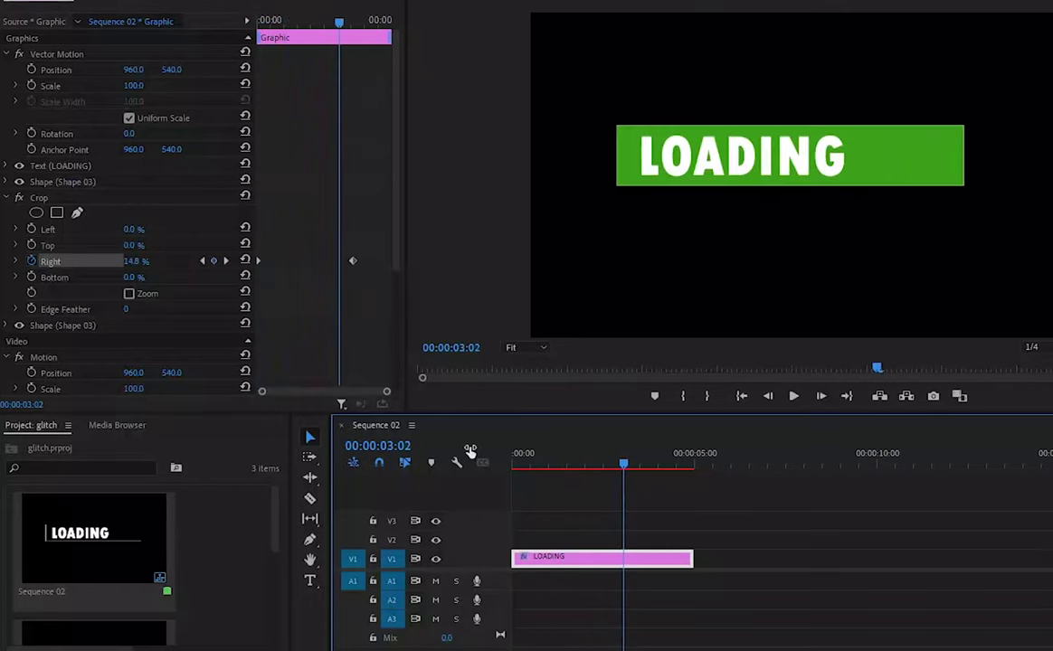
pyautogui.moveTo(339, 20); pyautogui.dragTo(354, 21)
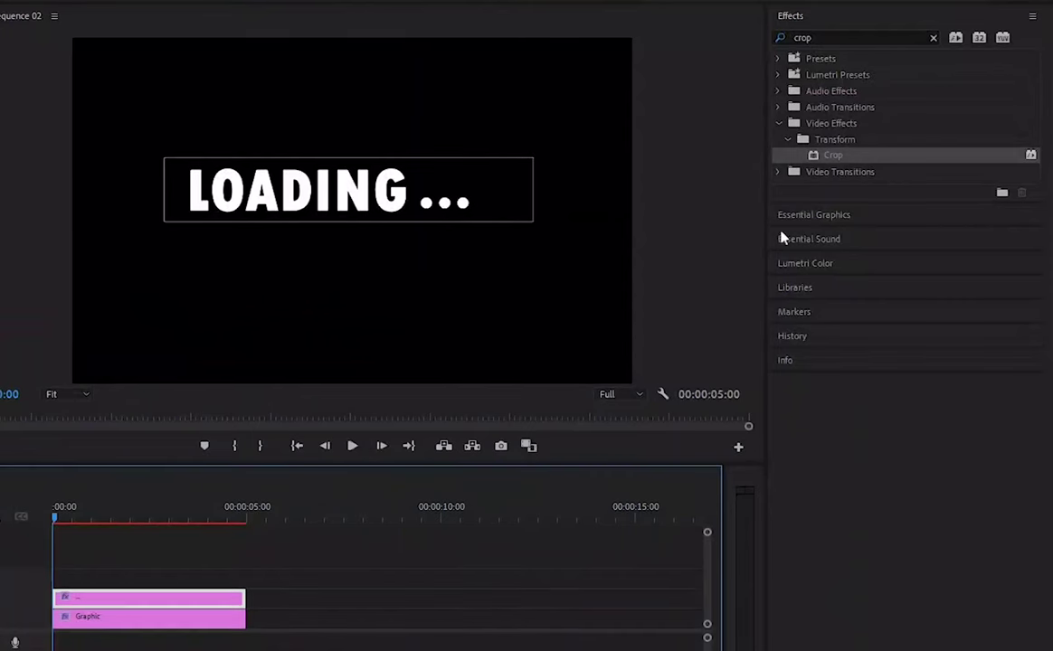
pyautogui.moveTo(837, 156); pyautogui.dragTo(162, 599)
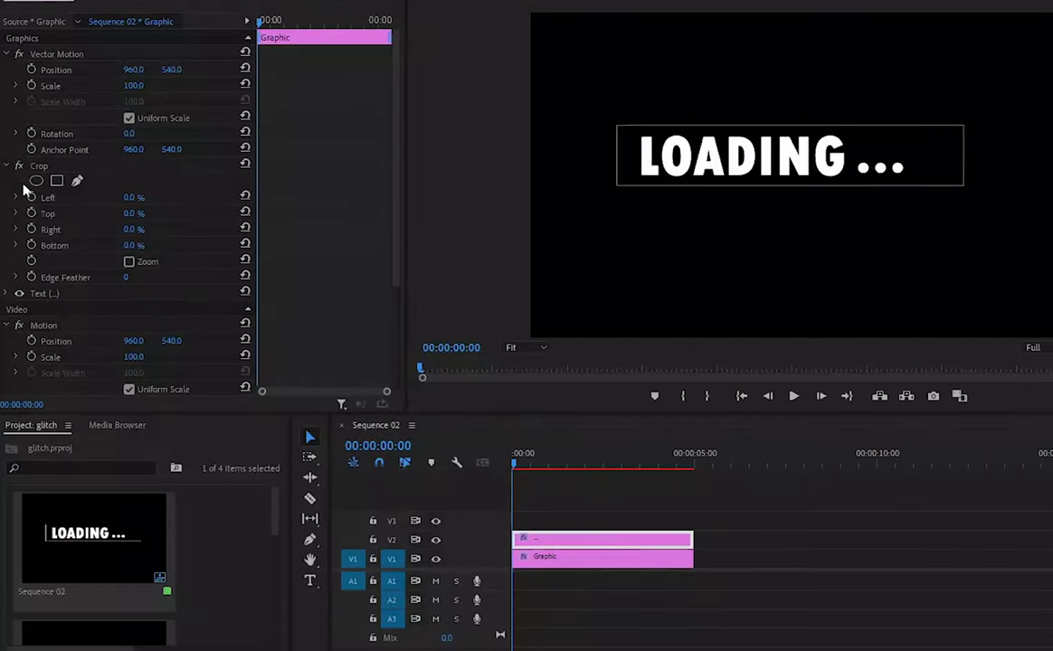
pyautogui.click(30, 230)
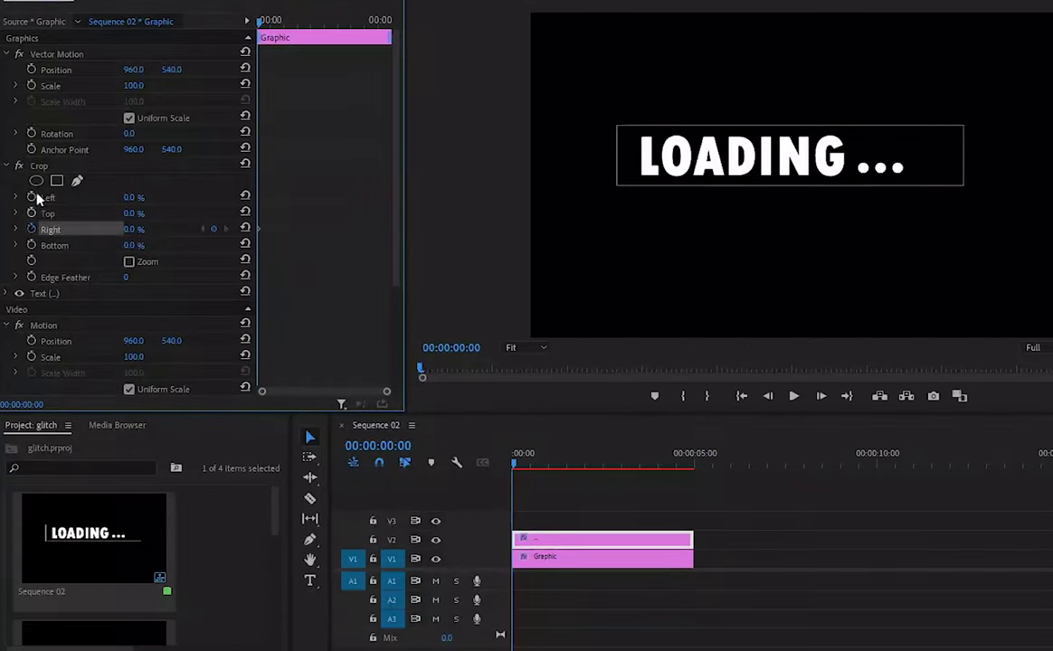
# Crop the dots clip to Left 60.7% and Right 37.2% so no dots show.
pyautogui.click(38, 165)
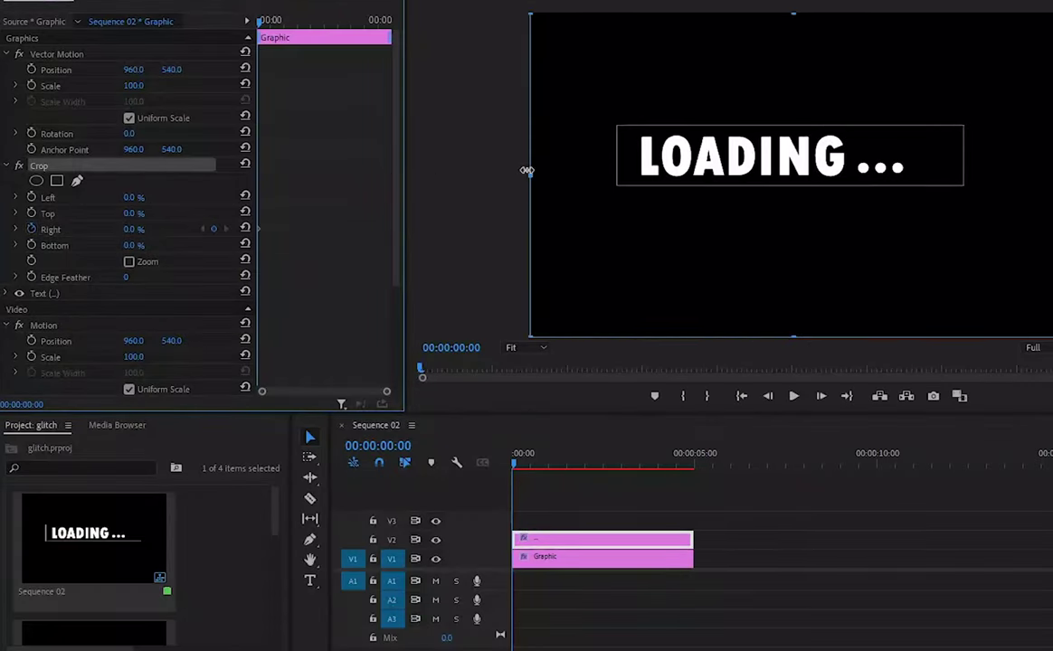
pyautogui.moveTo(527, 170); pyautogui.dragTo(847, 203)
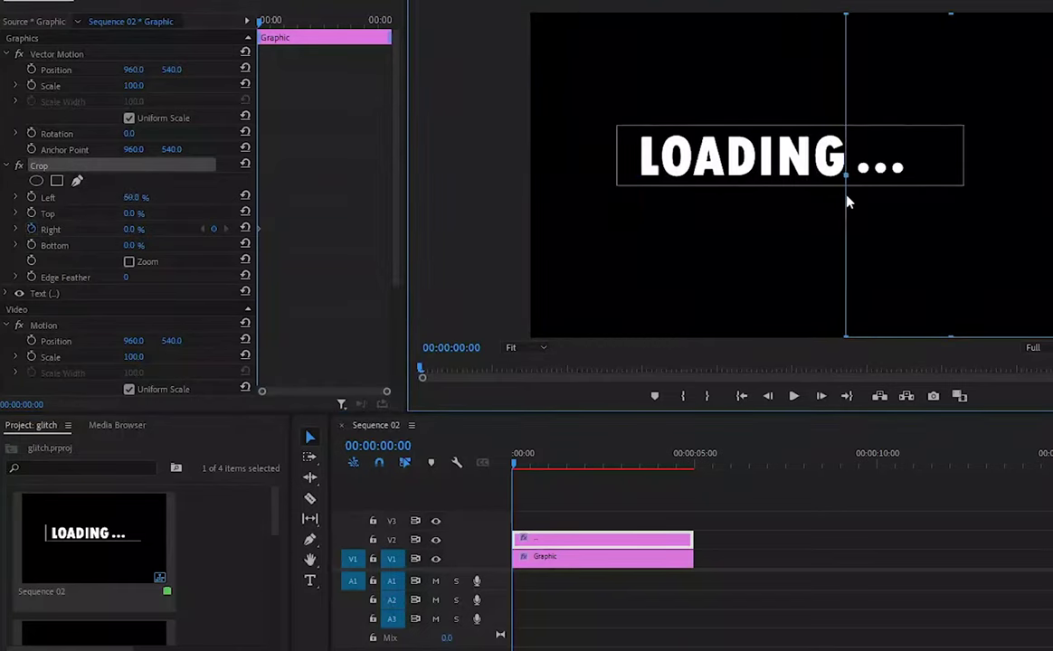
pyautogui.moveTo(847, 202); pyautogui.dragTo(851, 203)
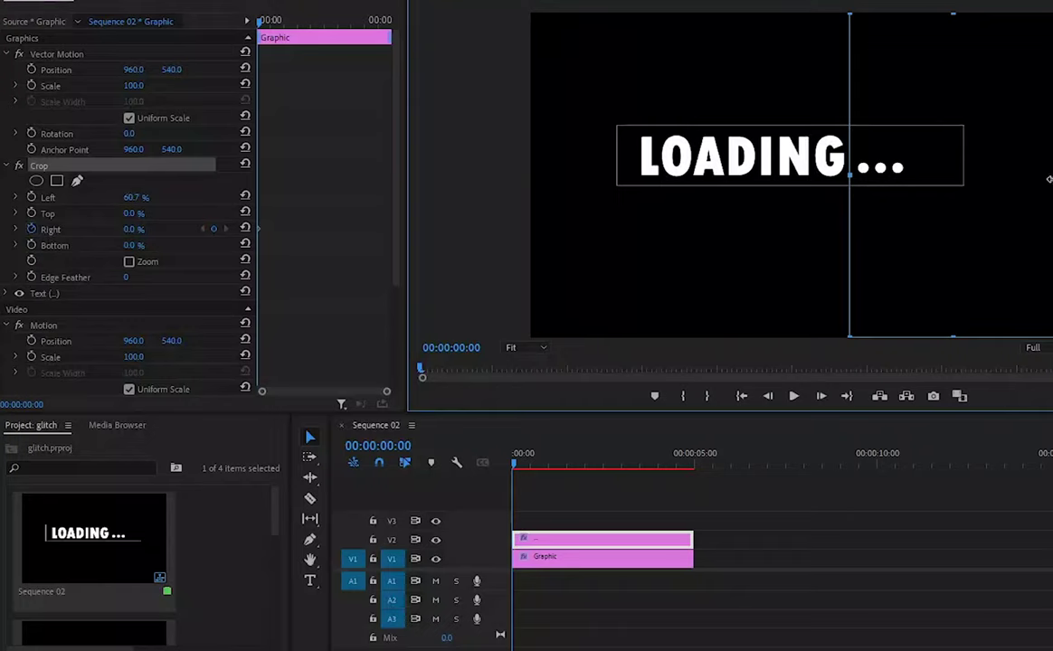
pyautogui.moveTo(1048, 175); pyautogui.dragTo(963, 201)
pyautogui.moveTo(885, 200); pyautogui.dragTo(870, 203)
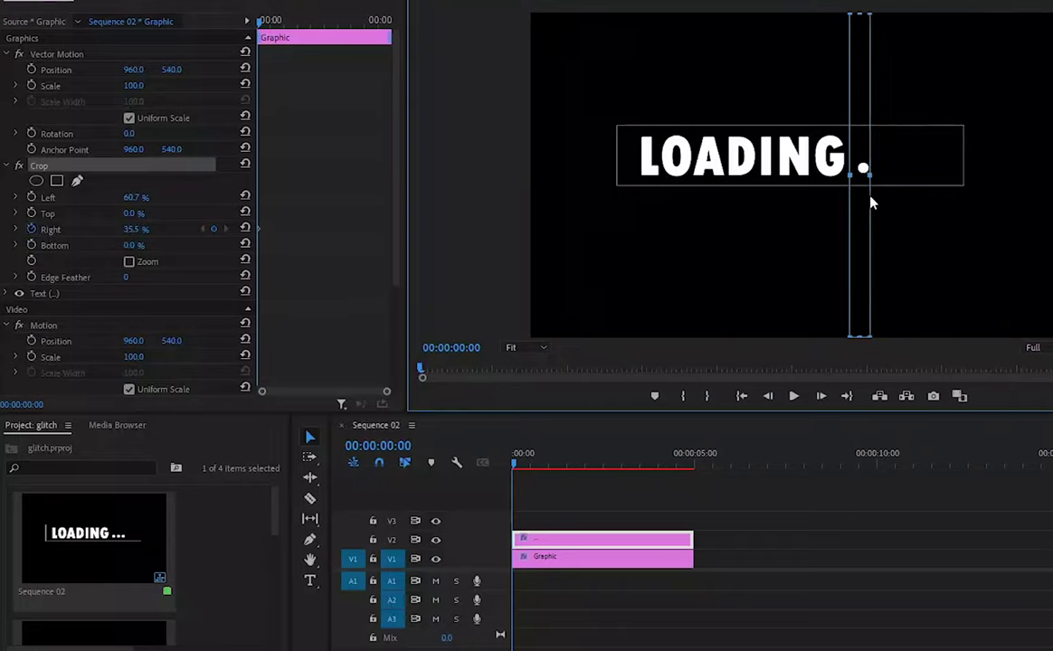
pyautogui.moveTo(871, 203); pyautogui.dragTo(859, 211)
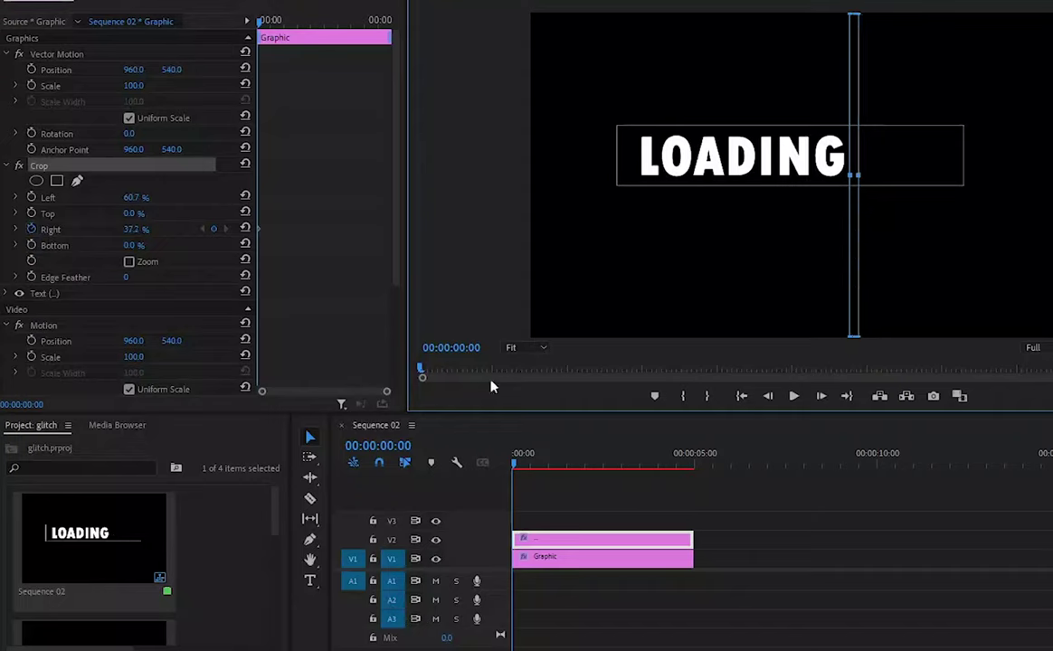
# Keyframe Crop Right every three frames, revealing the dots one by one down to 25.7%.
pyautogui.press('Right')
pyautogui.press('Right')
pyautogui.press('Right')
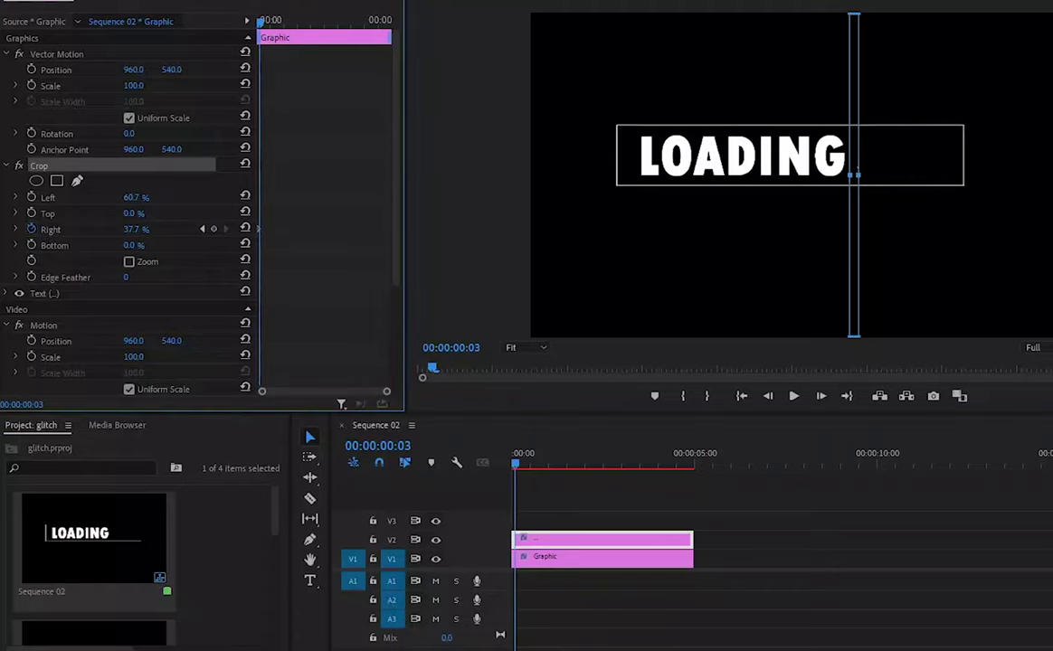
pyautogui.moveTo(128, 231)
pyautogui.mouseDown()
pyautogui.moveTo(114, 231)
pyautogui.moveTo(143, 230)
pyautogui.mouseUp()
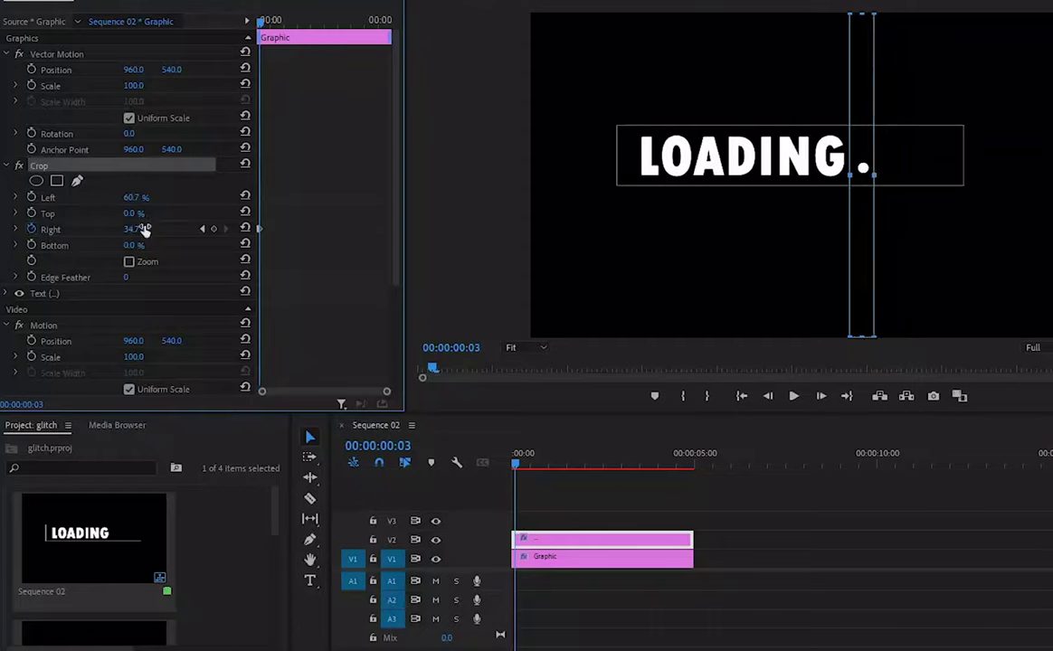
pyautogui.press('Right')
pyautogui.press('Right')
pyautogui.press('Right')
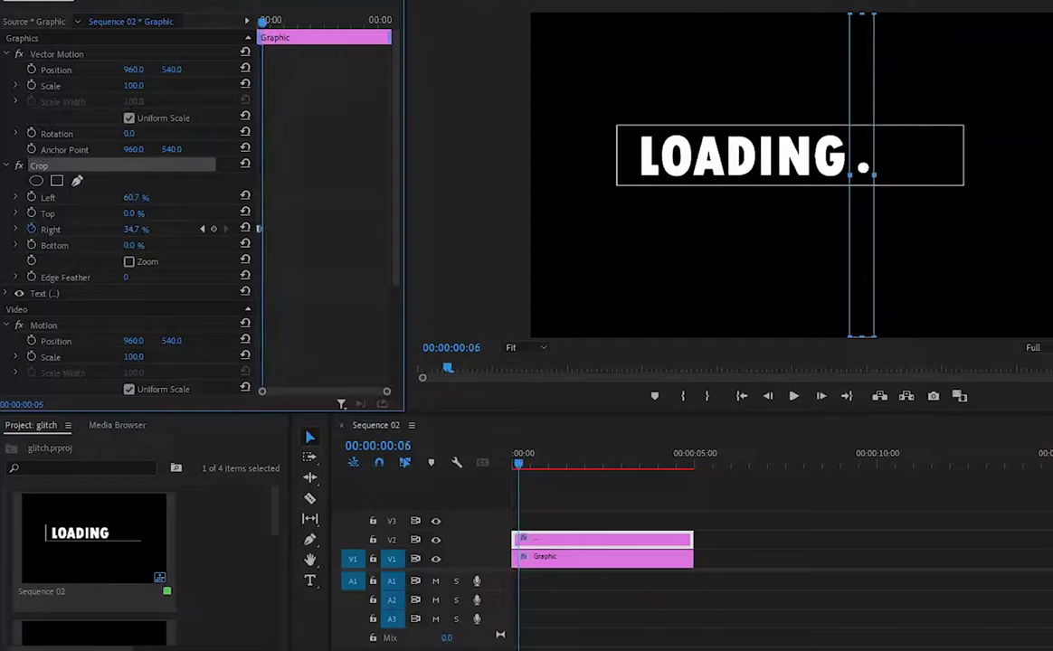
pyautogui.moveTo(136, 229); pyautogui.dragTo(128, 229)
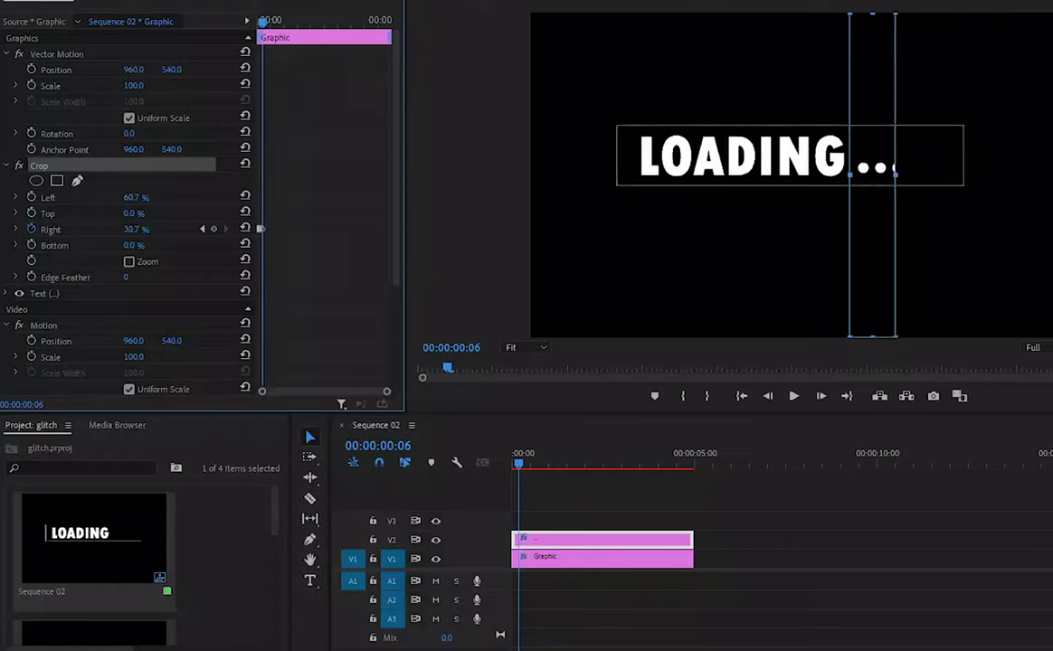
pyautogui.moveTo(136, 229); pyautogui.dragTo(134, 228)
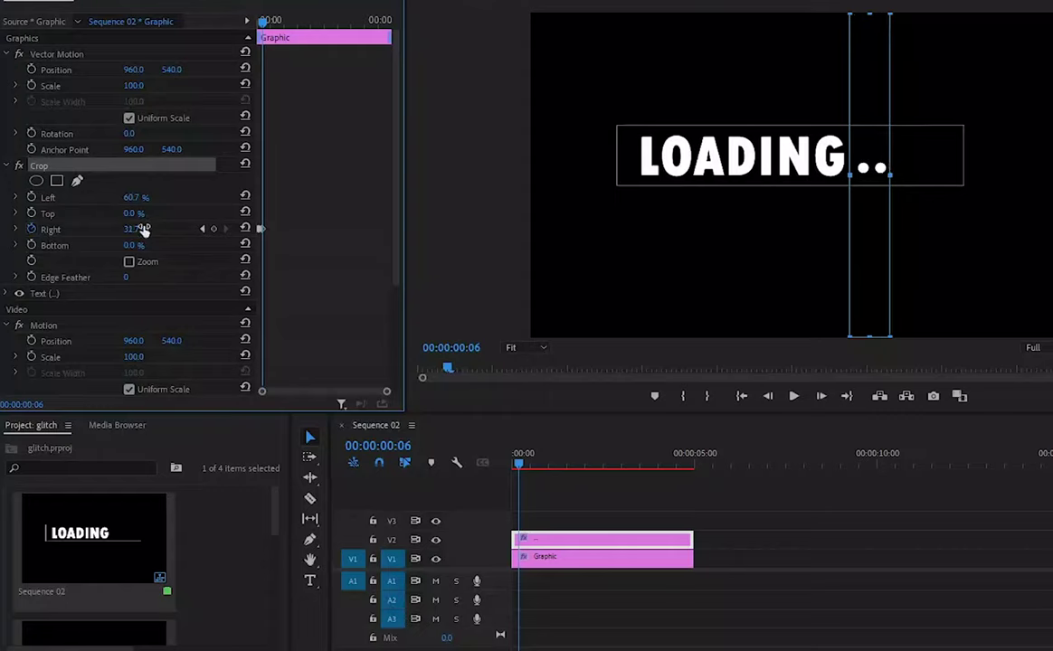
pyautogui.press('Right')
pyautogui.press('Right')
pyautogui.press('Right')
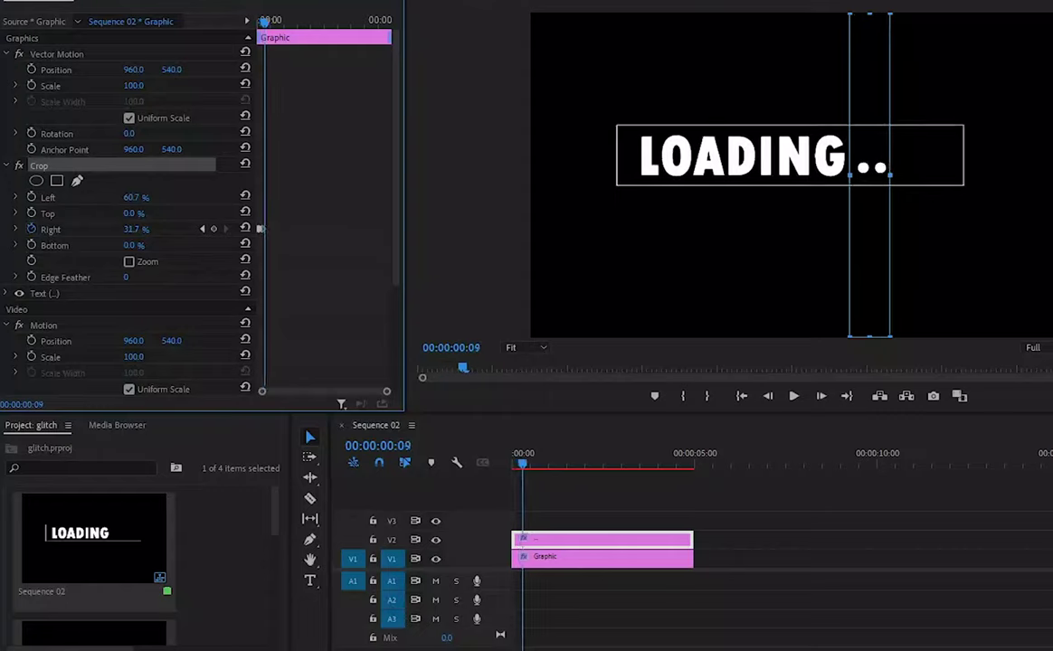
pyautogui.moveTo(133, 229); pyautogui.dragTo(143, 230)
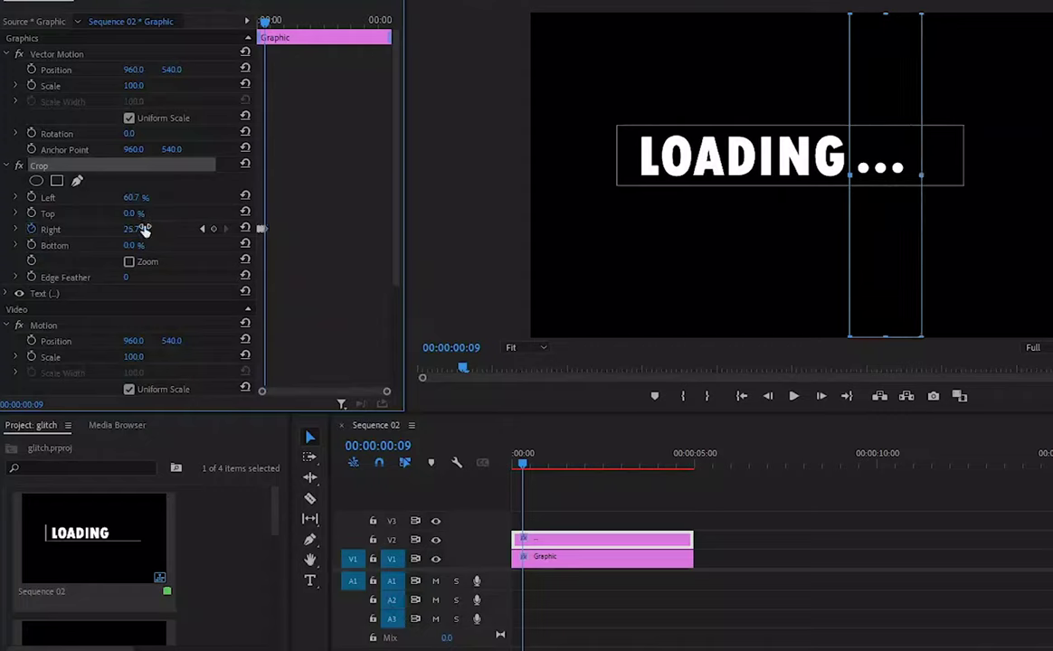
pyautogui.press('Right')
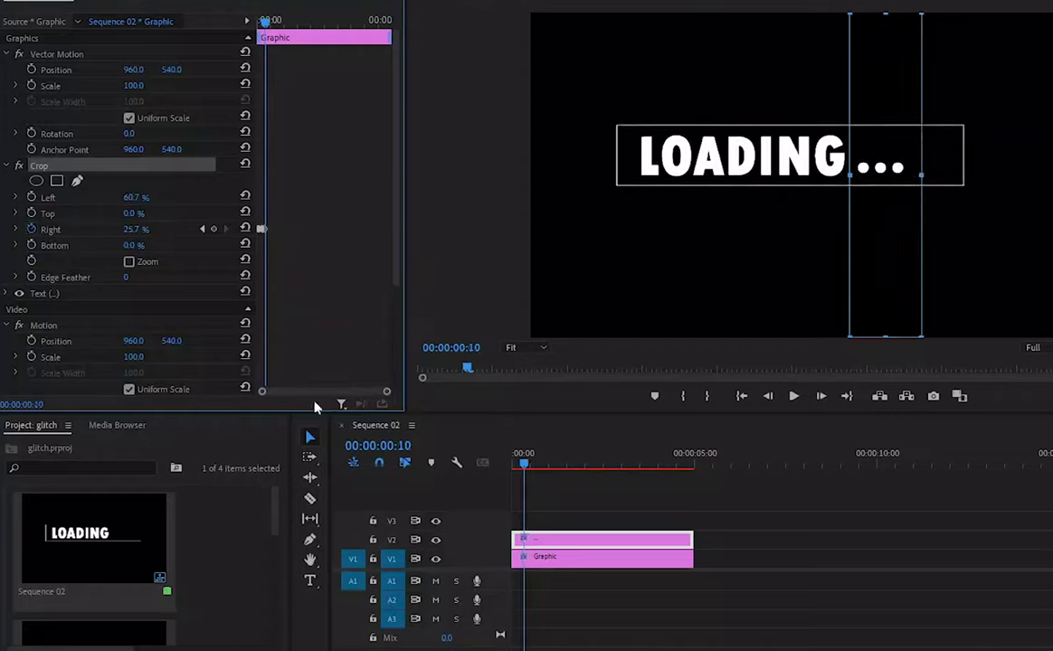
pyautogui.press('Right')
pyautogui.press('Right')
# Start Crop Left keyframes and raise the left crop from 63.7% to 64.7%, hiding the first dot.
pyautogui.click(32, 199)
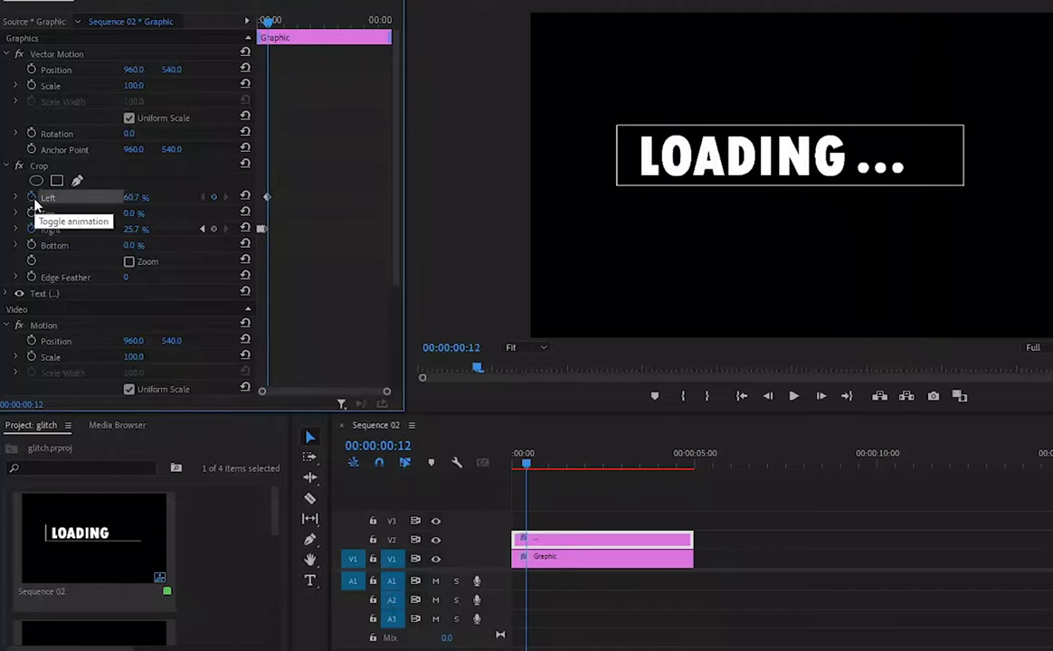
pyautogui.press('Right')
pyautogui.press('Right')
pyautogui.press('Right')
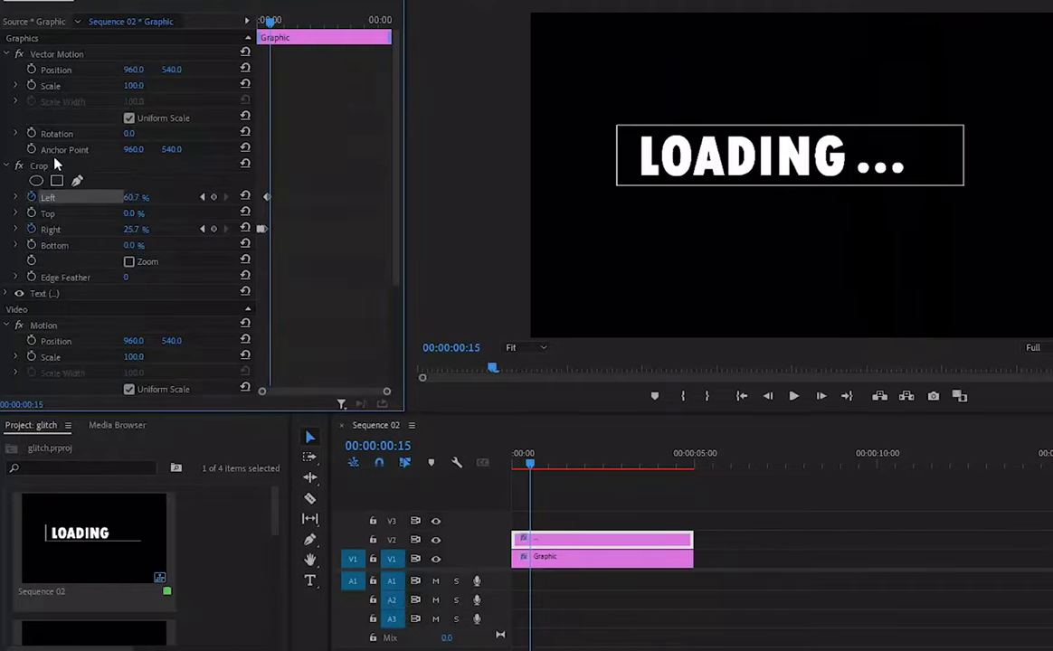
pyautogui.click(49, 167)
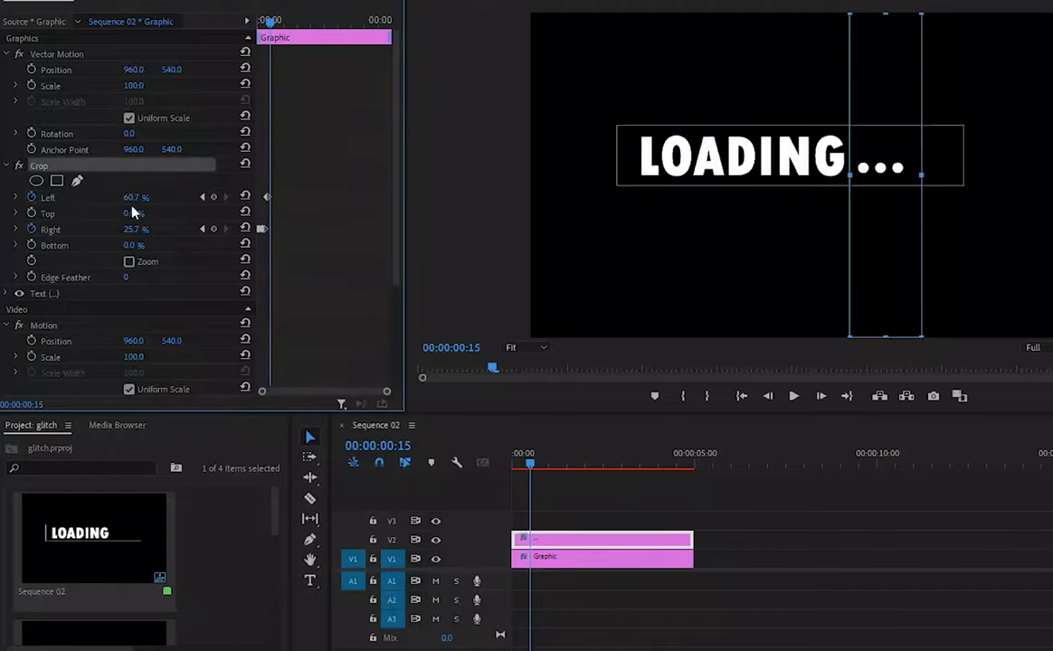
pyautogui.moveTo(134, 197)
pyautogui.mouseDown()
pyautogui.moveTo(143, 198)
pyautogui.moveTo(134, 197)
pyautogui.mouseUp()
pyautogui.moveTo(134, 197); pyautogui.dragTo(143, 198)
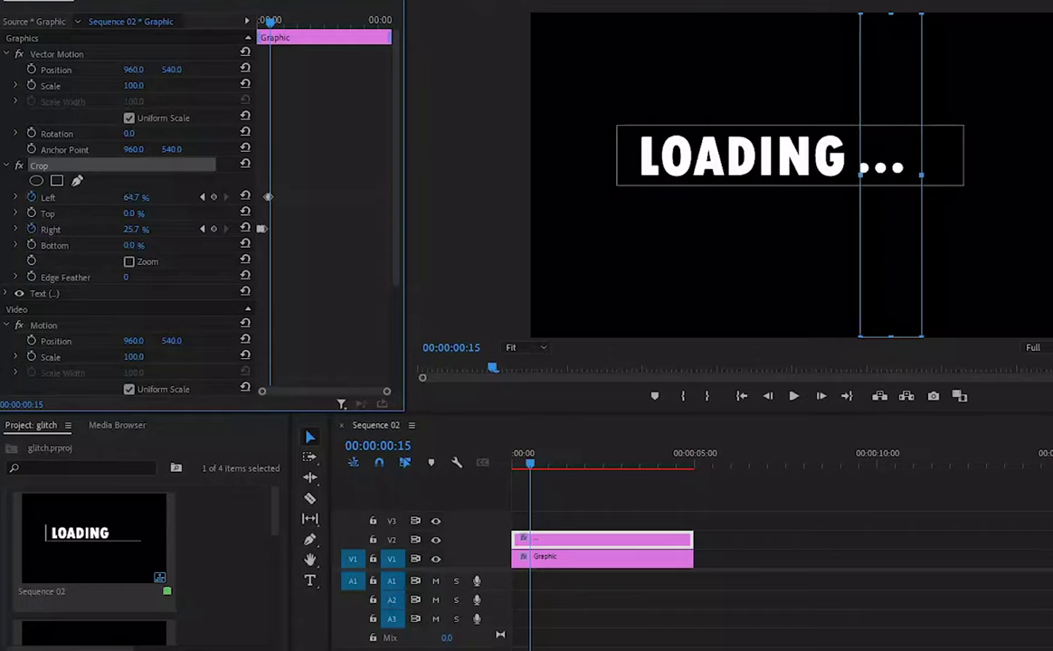
pyautogui.moveTo(136, 197); pyautogui.dragTo(143, 197)
# On later frames raise Crop Left to 67.7% and 77.7%, hiding the remaining dots.
pyautogui.press('Right')
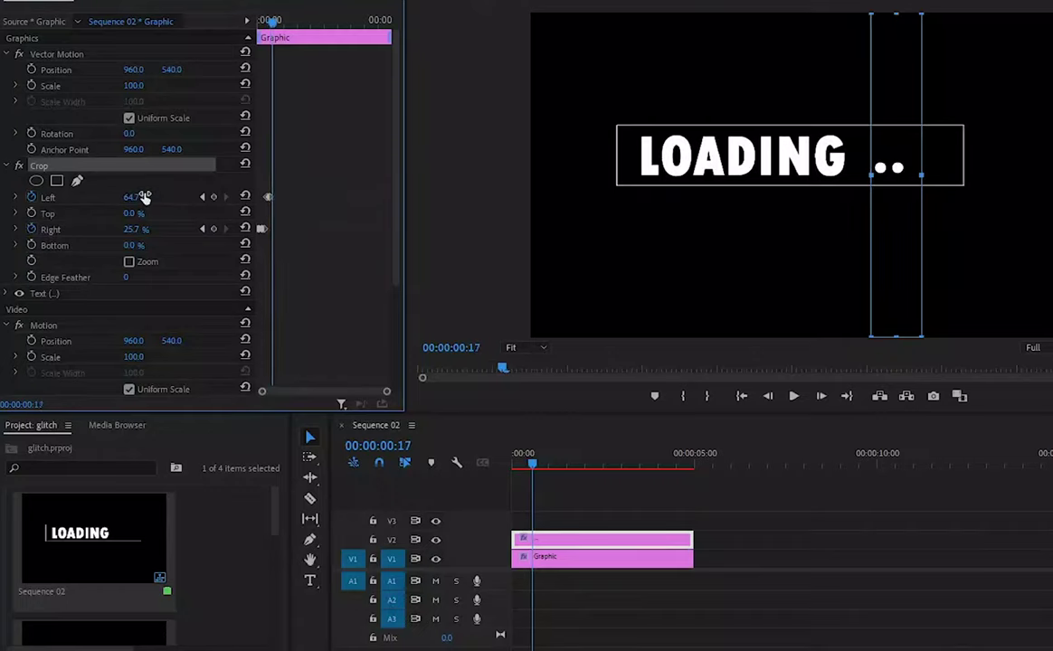
pyautogui.press('Right')
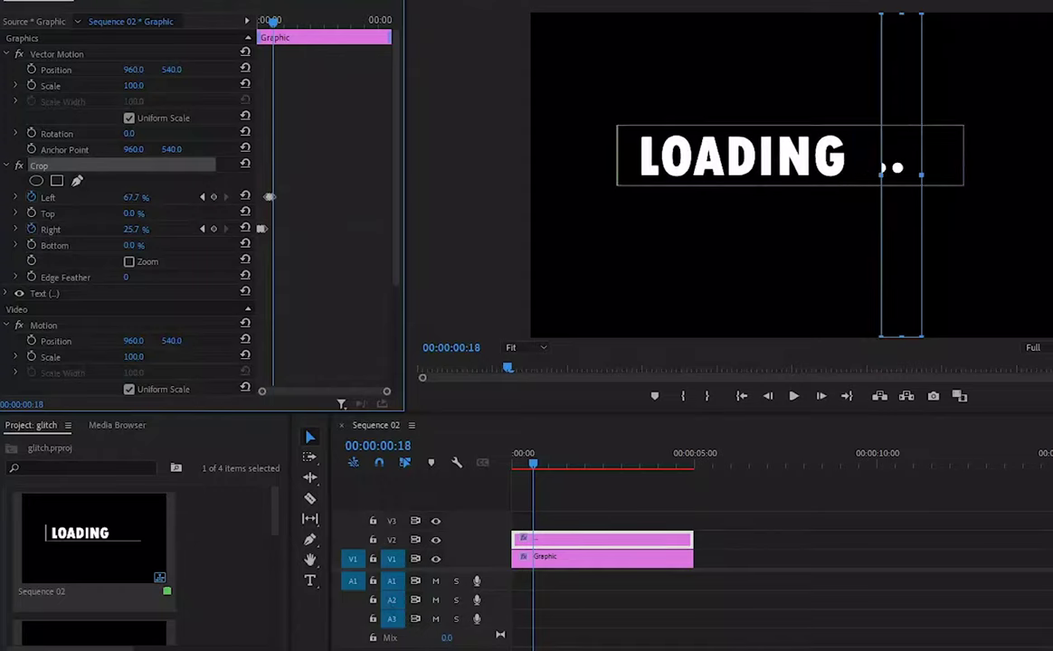
pyautogui.moveTo(136, 198); pyautogui.dragTo(145, 197)
pyautogui.press('Right')
pyautogui.press('Right')
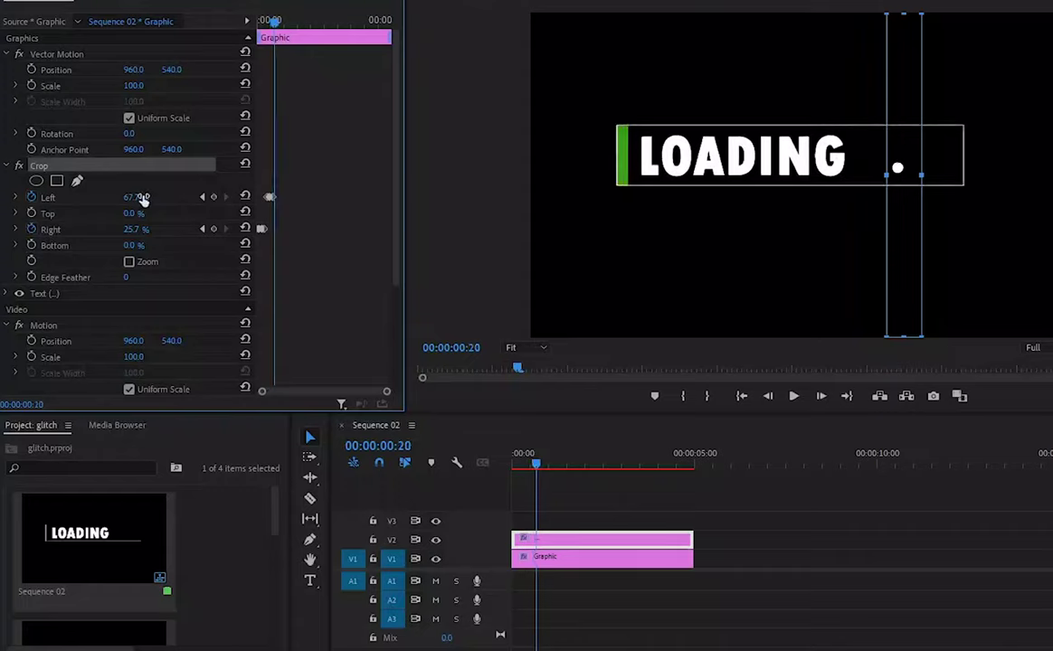
pyautogui.press('Right')
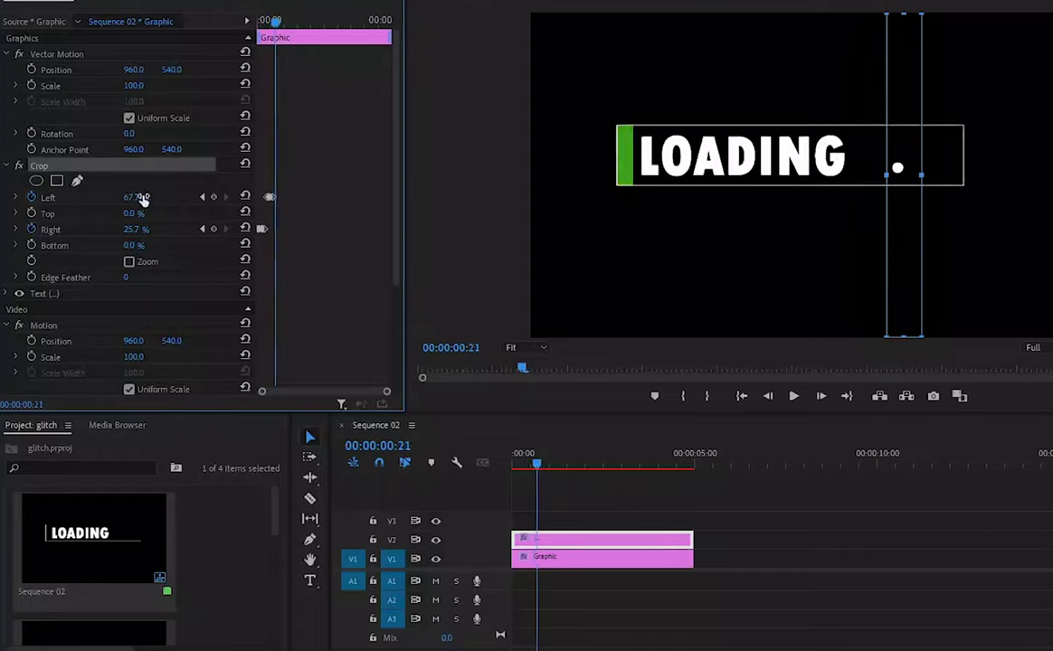
pyautogui.moveTo(141, 198); pyautogui.dragTo(150, 198)
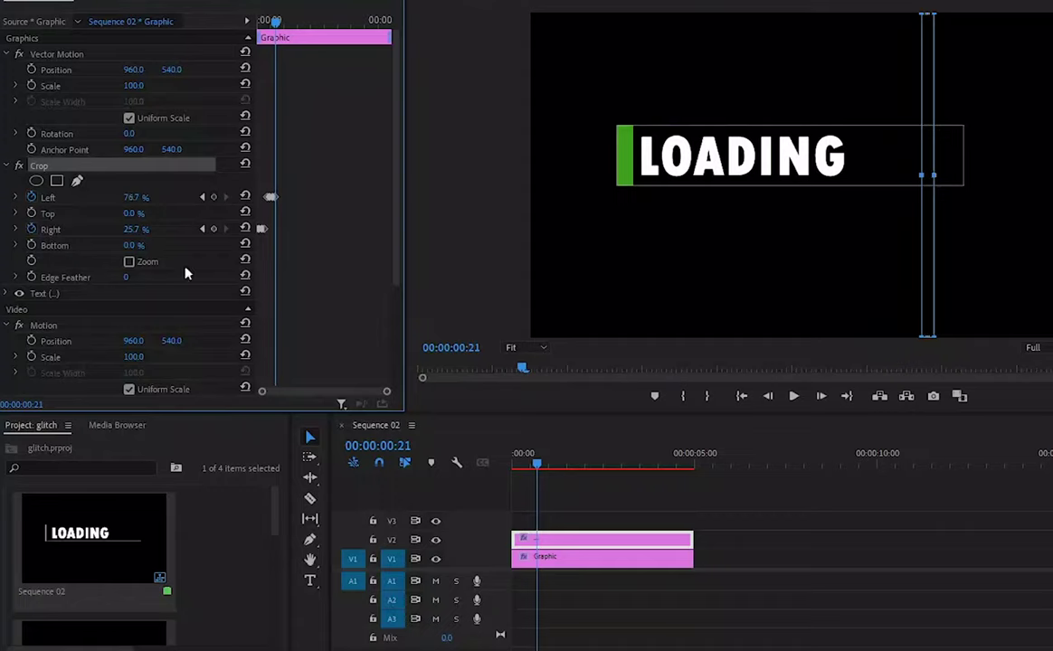
pyautogui.moveTo(538, 468); pyautogui.dragTo(503, 475)
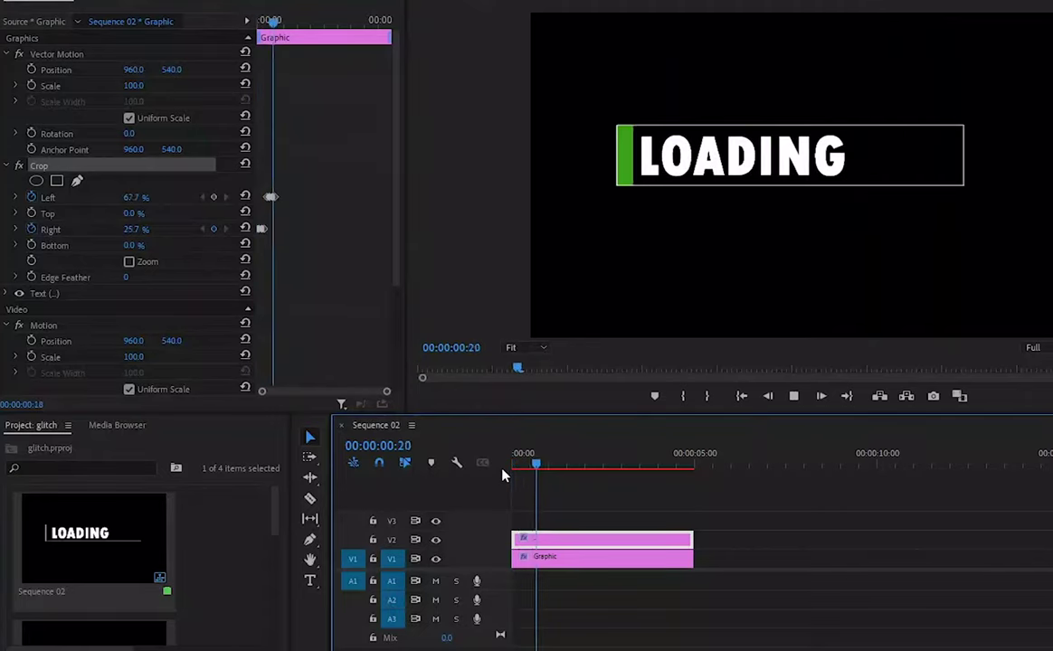
# Preview the dots animation, then set all the Crop keyframes to Hold interpolation.
pyautogui.press('space')
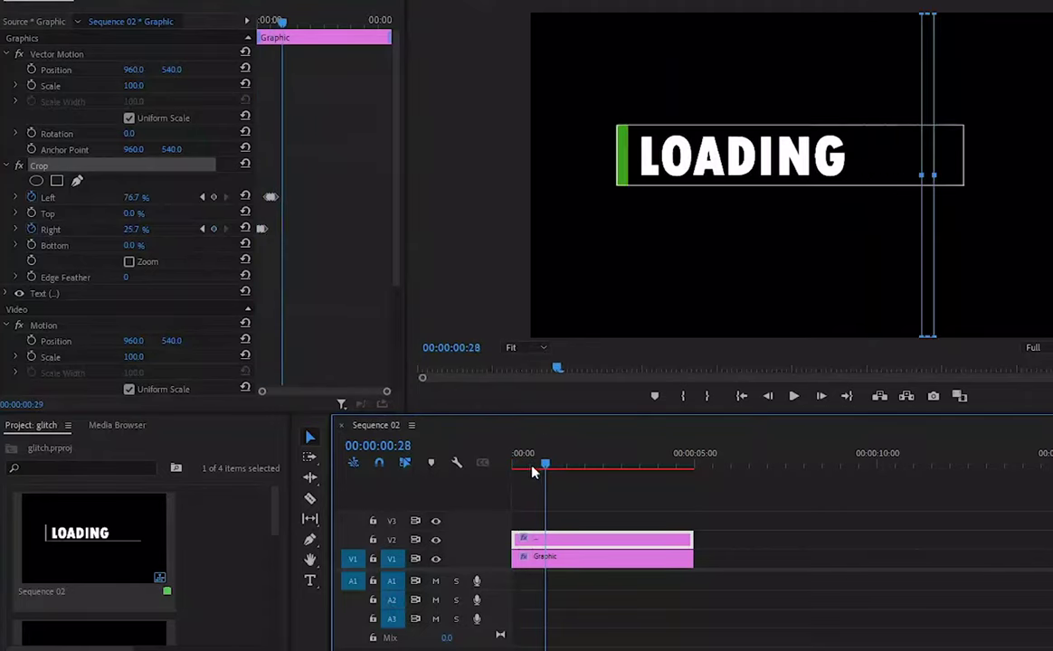
pyautogui.moveTo(545, 469); pyautogui.dragTo(500, 470)
pyautogui.press('space')
pyautogui.press('space')
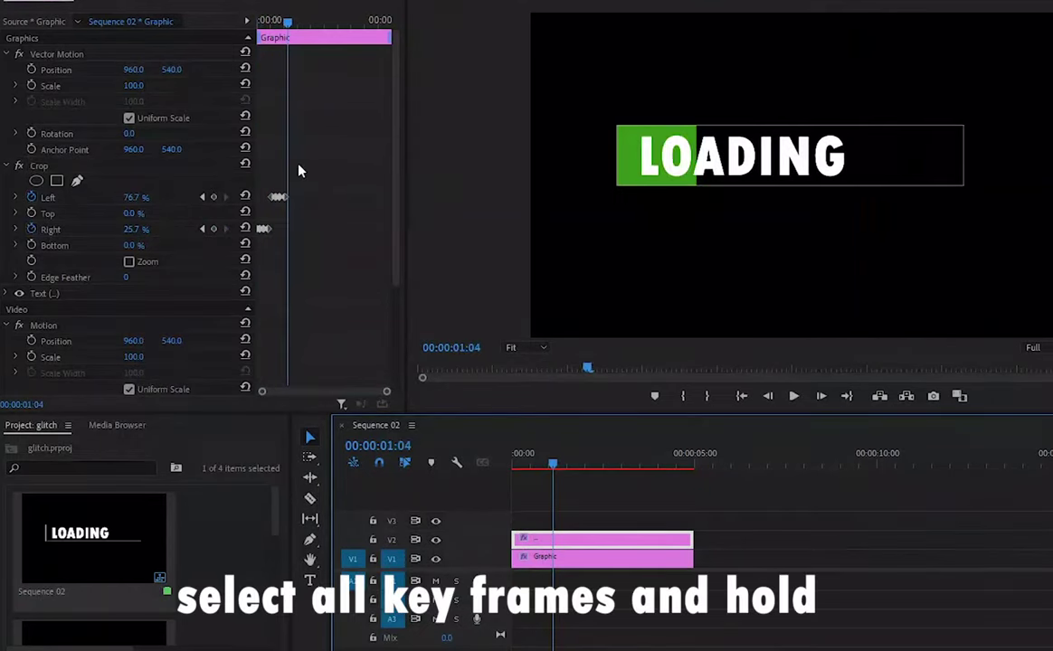
pyautogui.moveTo(297, 168); pyautogui.dragTo(254, 255)
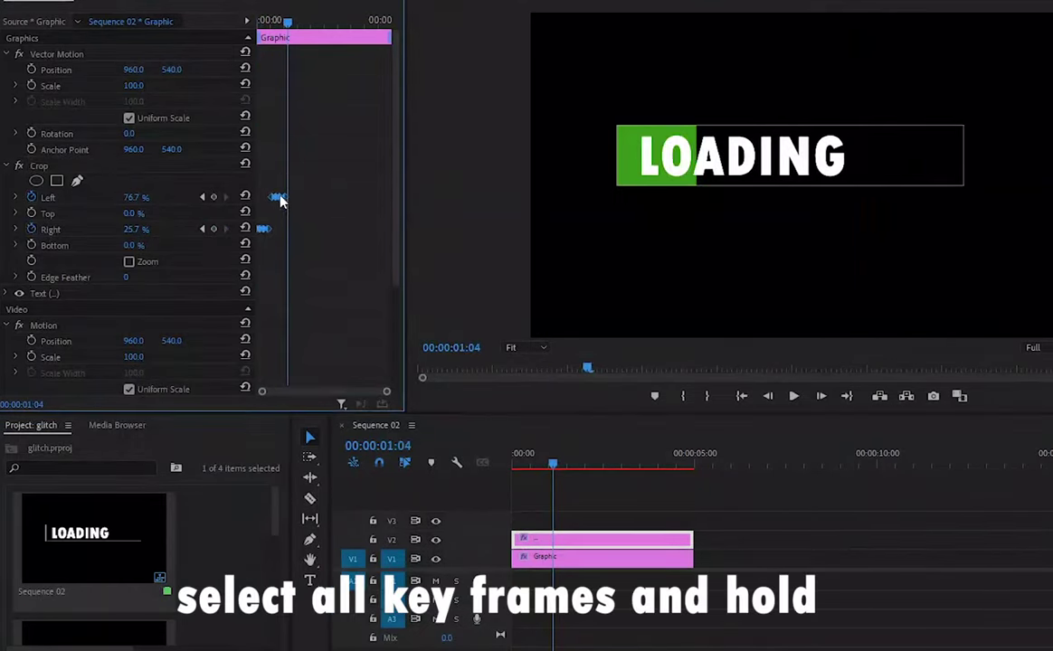
pyautogui.rightClick(280, 199)
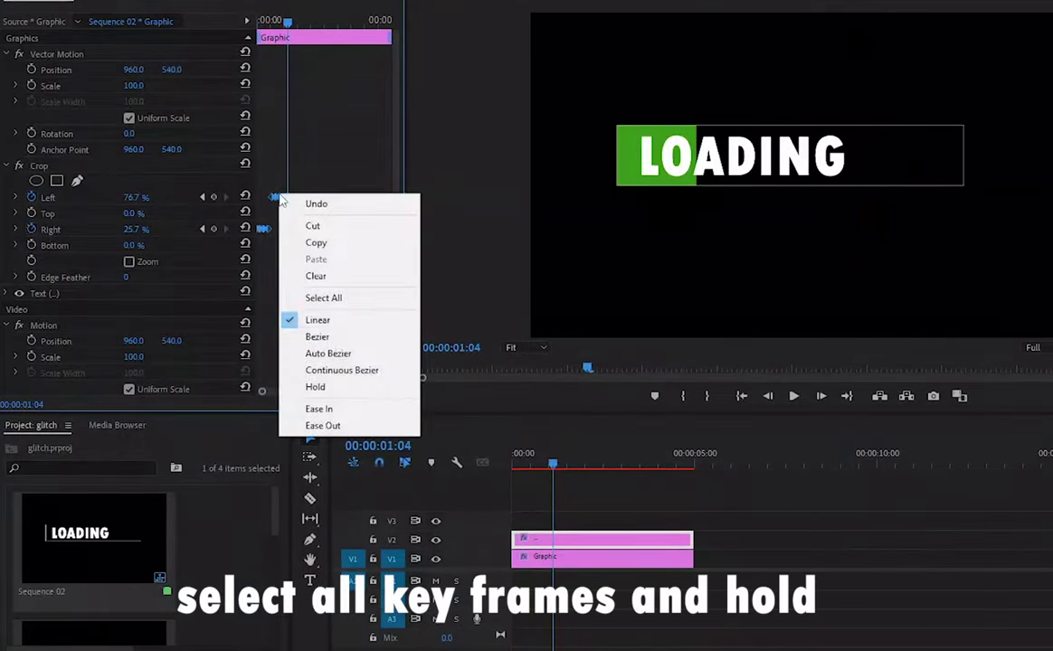
pyautogui.click(350, 395)
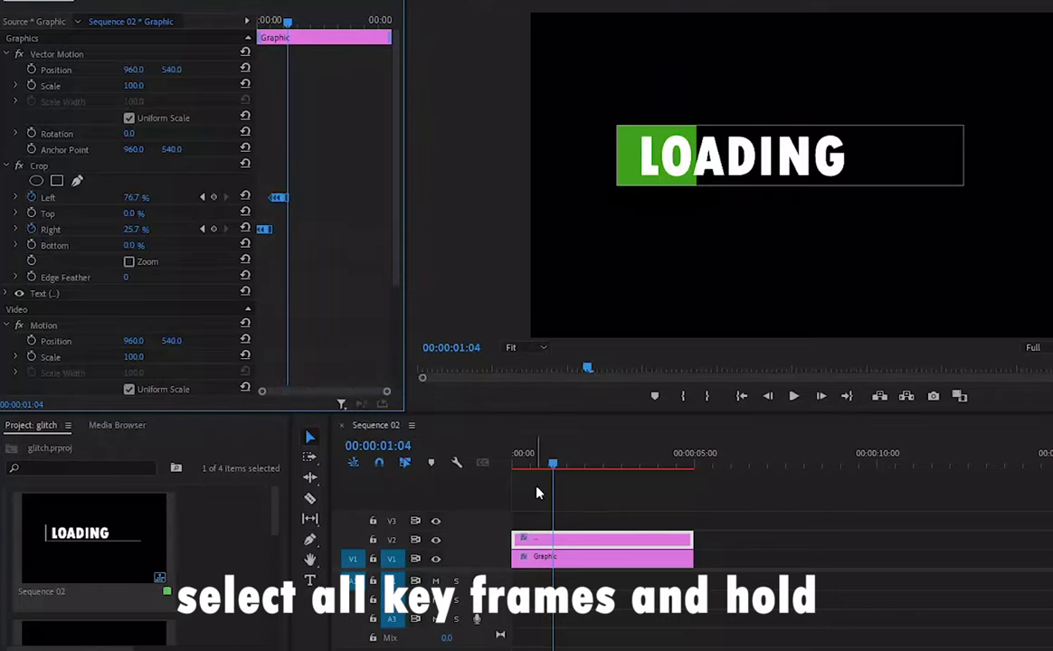
# Trim the end of the dots clip on V2 and return the playhead to the start.
pyautogui.moveTo(691, 540)
pyautogui.mouseDown()
pyautogui.moveTo(547, 540)
pyautogui.moveTo(654, 543)
pyautogui.mouseUp()
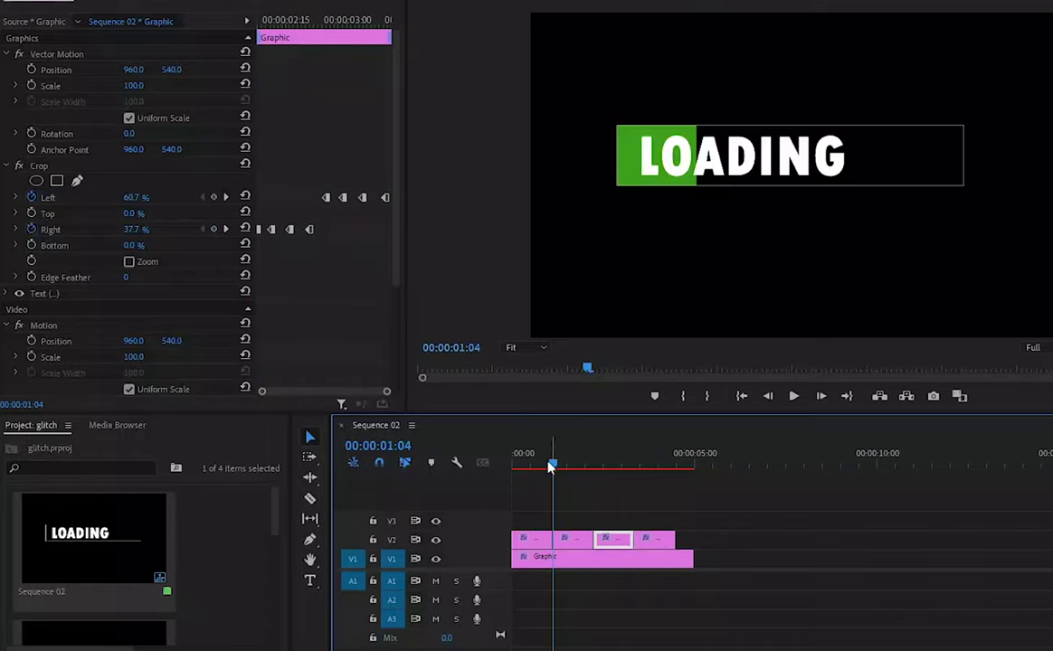
pyautogui.moveTo(554, 466); pyautogui.dragTo(480, 470)
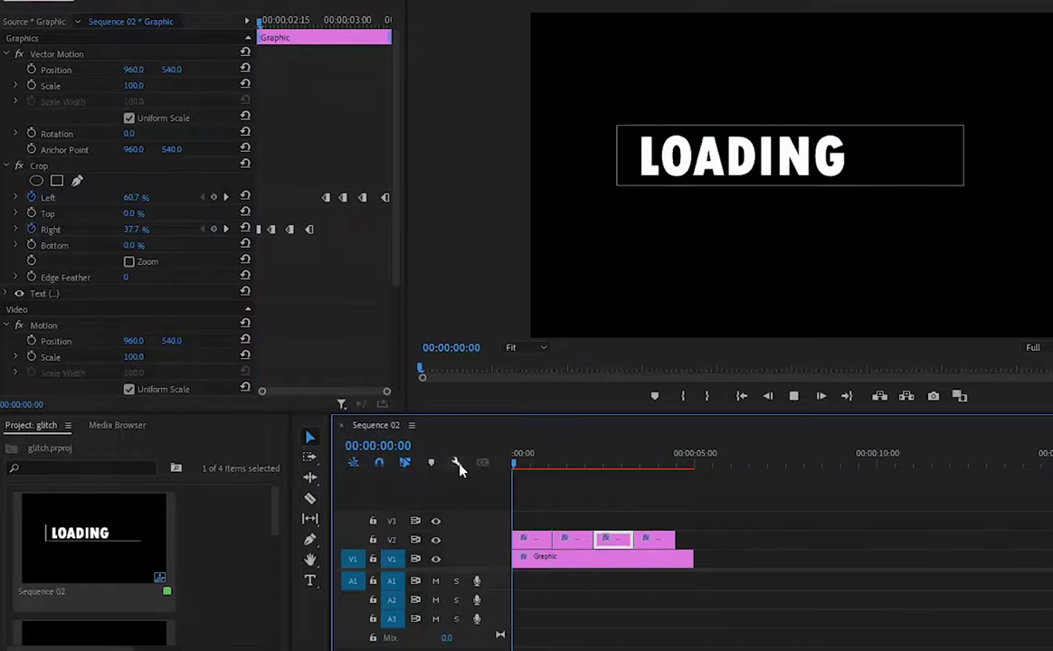
pyautogui.press('space')
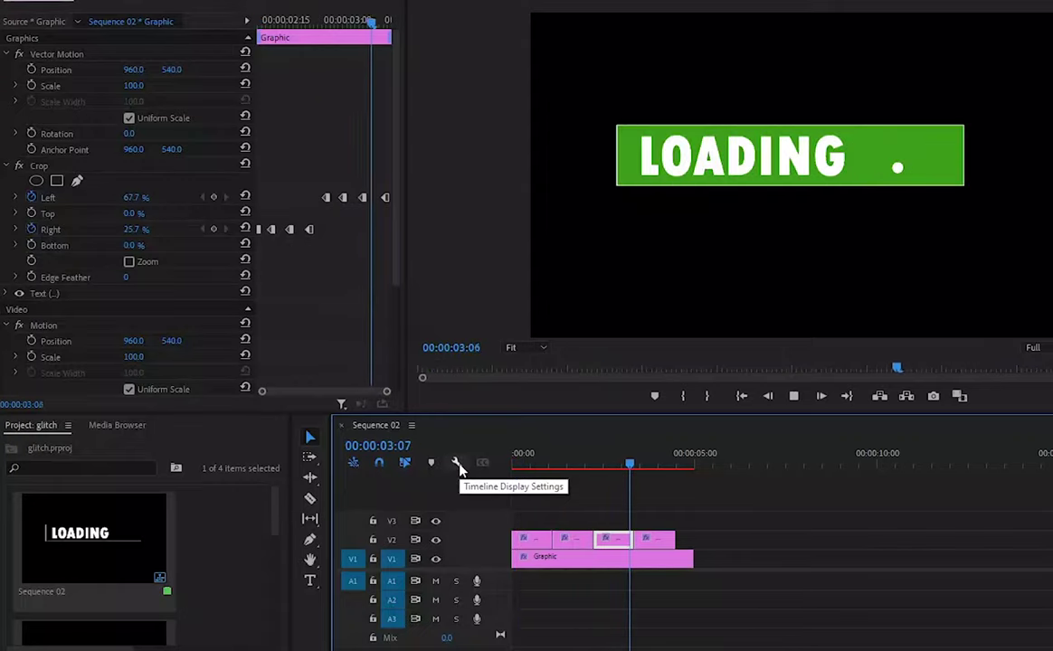
pyautogui.press('space')
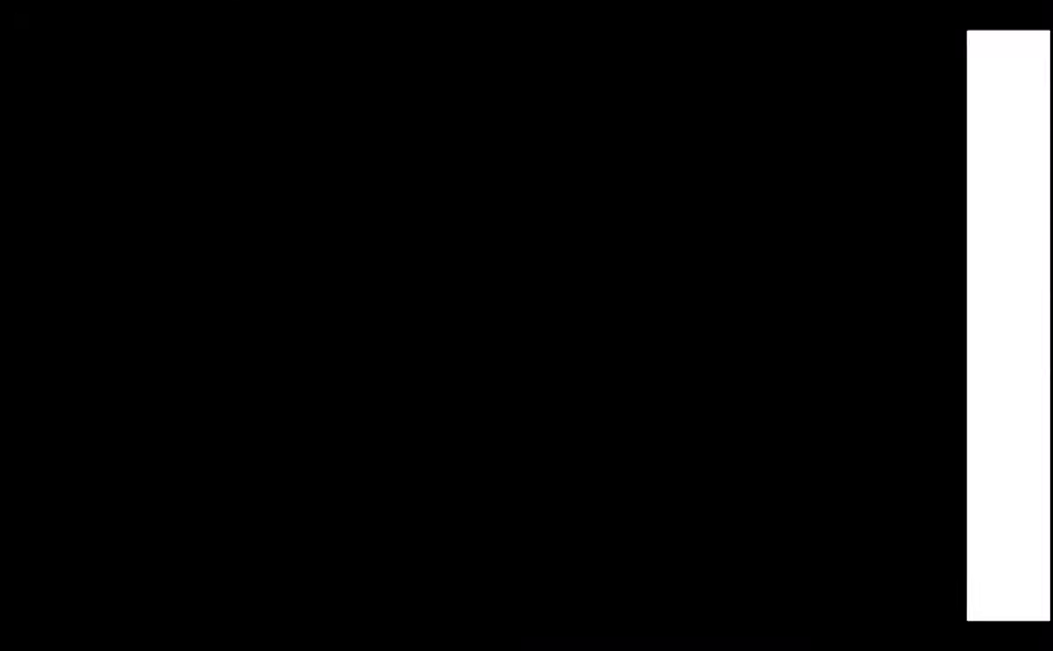